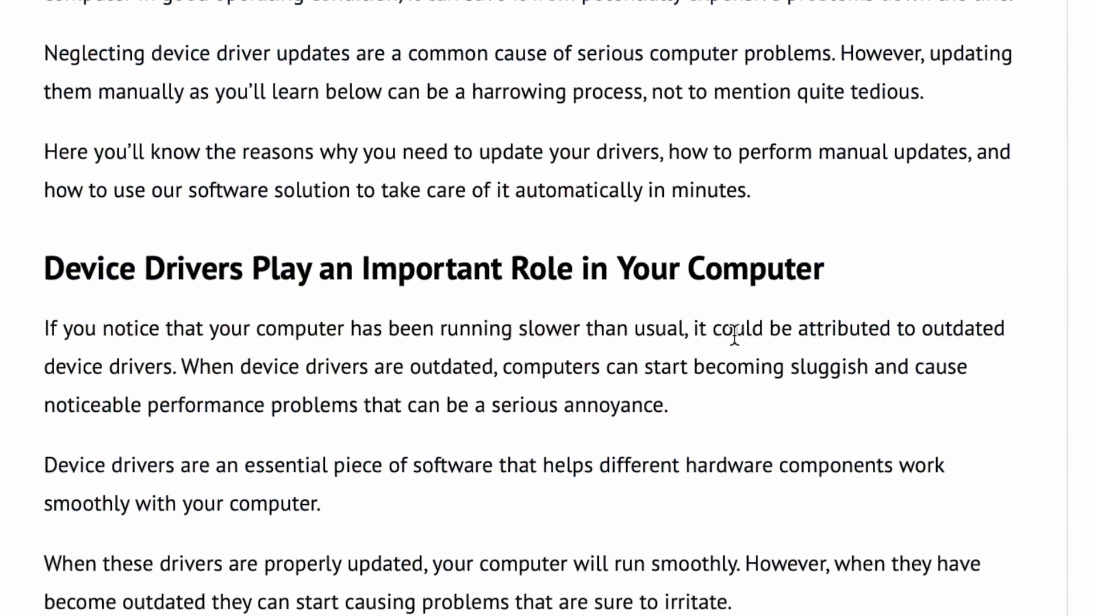
# Step: Read the article on problems caused by outdated device drivers and review the Driver Booster 8 PRO plan comparison
pyautogui.scroll(-5, 734, 336)
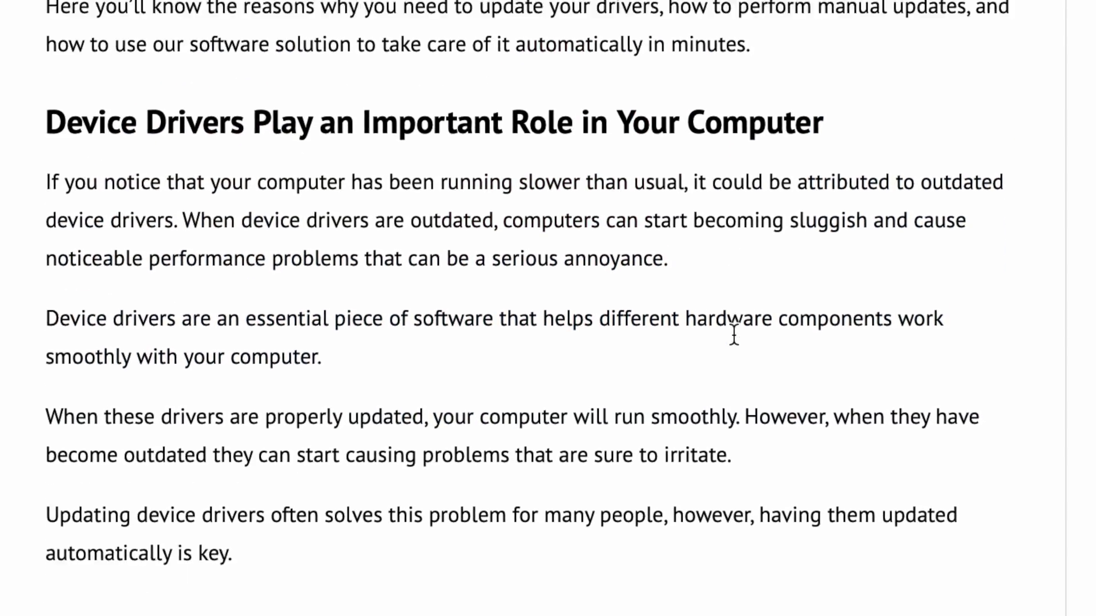
pyautogui.scroll(-5, 731, 334)
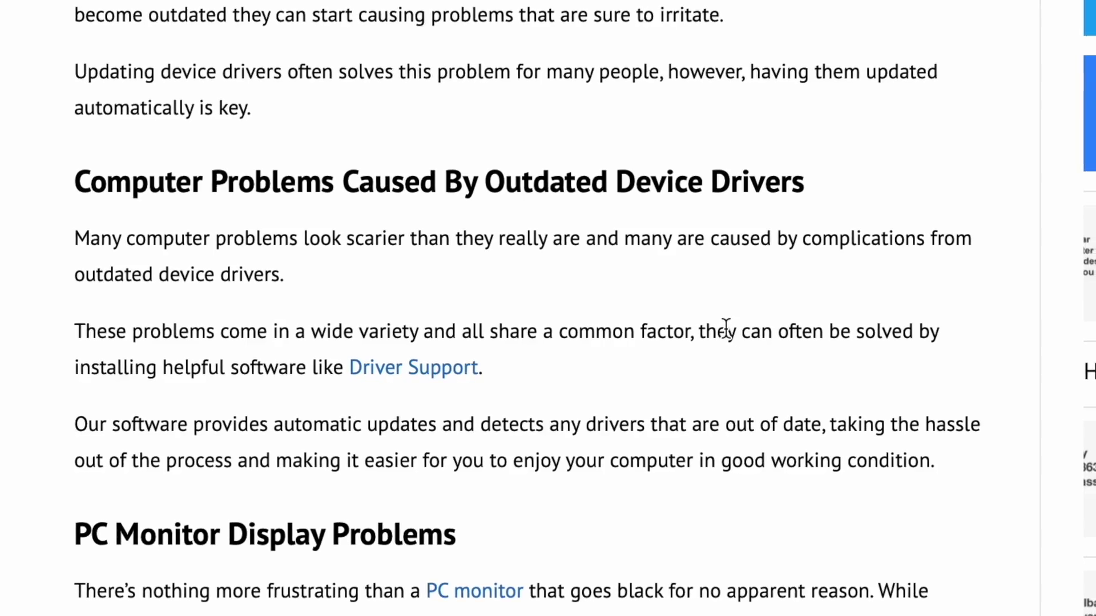
pyautogui.scroll(-5, 724, 327)
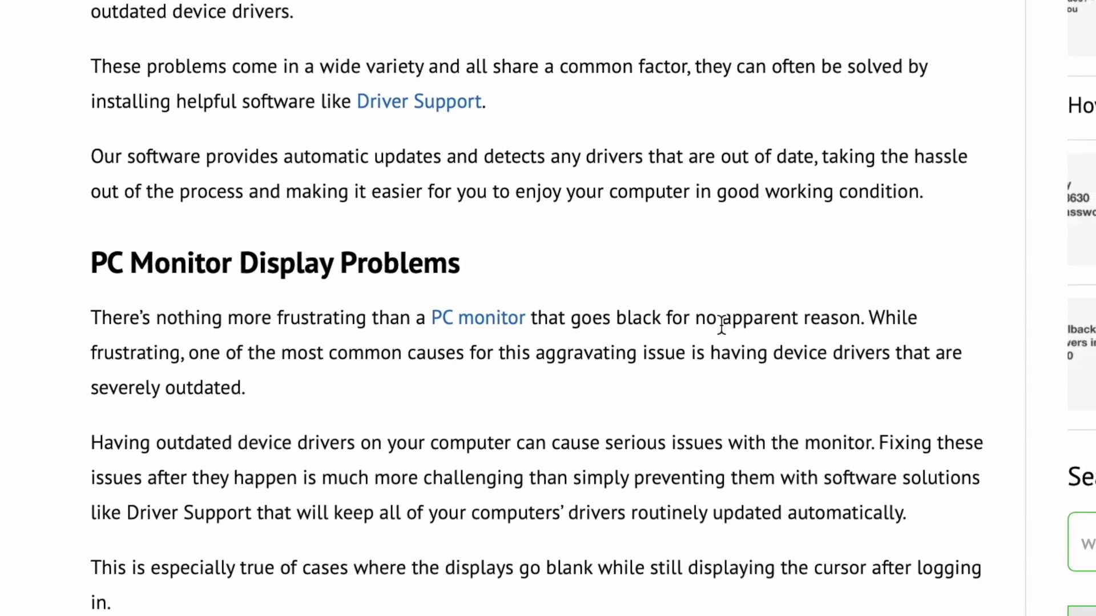
pyautogui.scroll(-3, 721, 325)
pyautogui.scroll(-6, 718, 322)
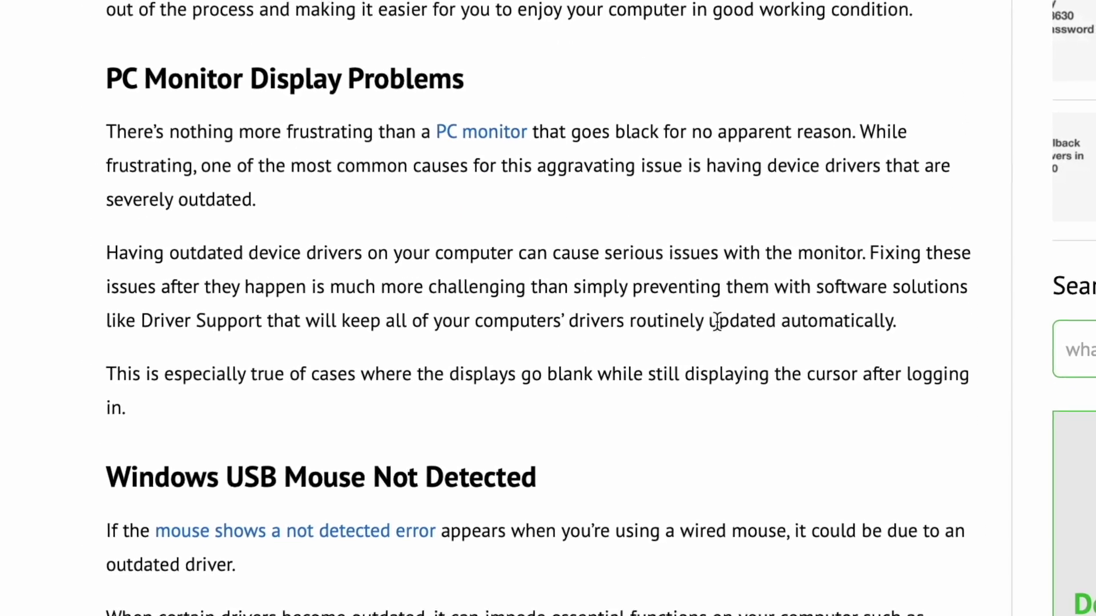
pyautogui.scroll(-10, 714, 317)
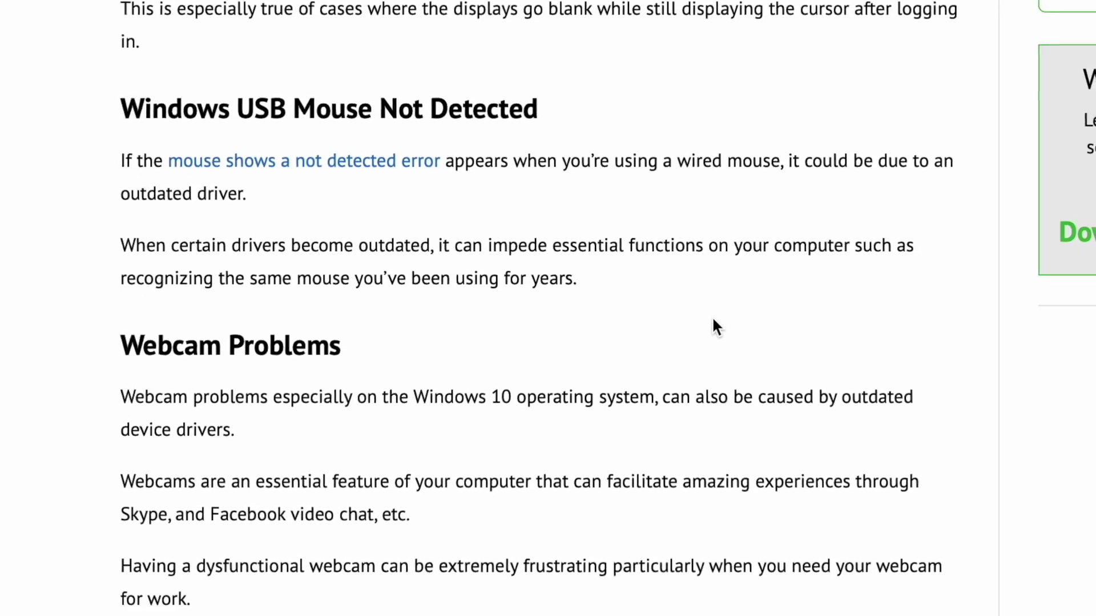
pyautogui.scroll(-5, 709, 317)
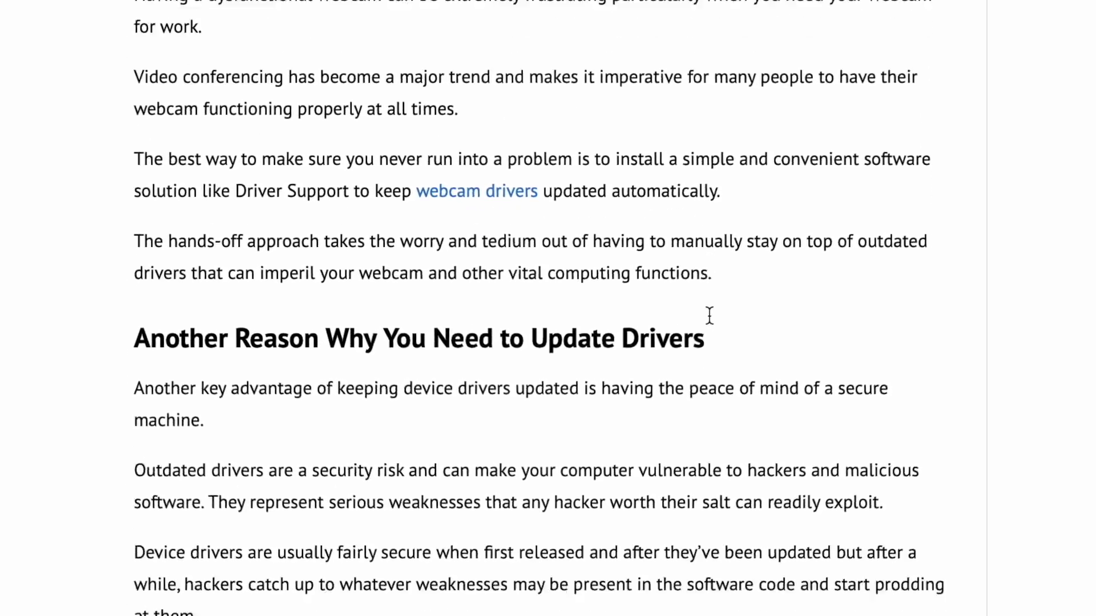
pyautogui.scroll(-5, 707, 315)
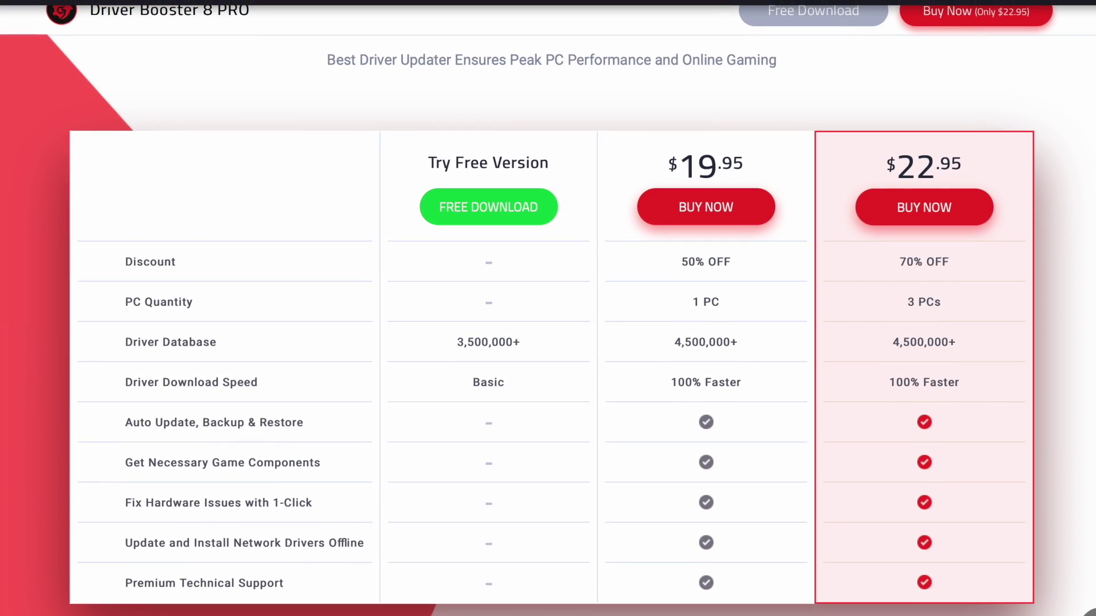
pyautogui.scroll(-1, 244, 152)
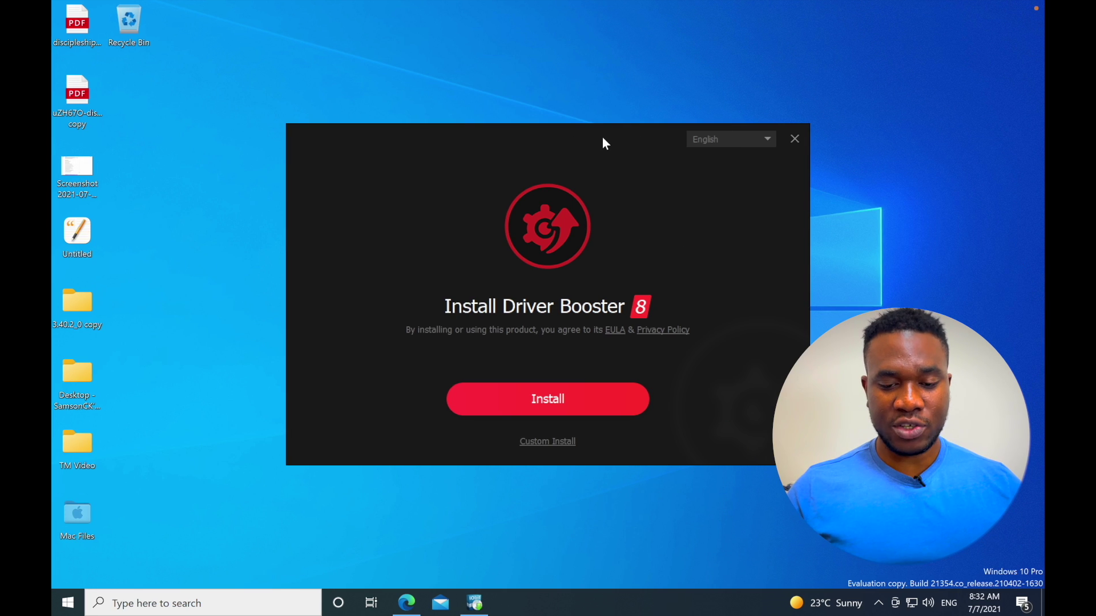
# Step: Install Driver Booster 8 in English with the standard installation, skipping the optional Dashlane offer
pyautogui.moveTo(602, 138); pyautogui.dragTo(605, 107)
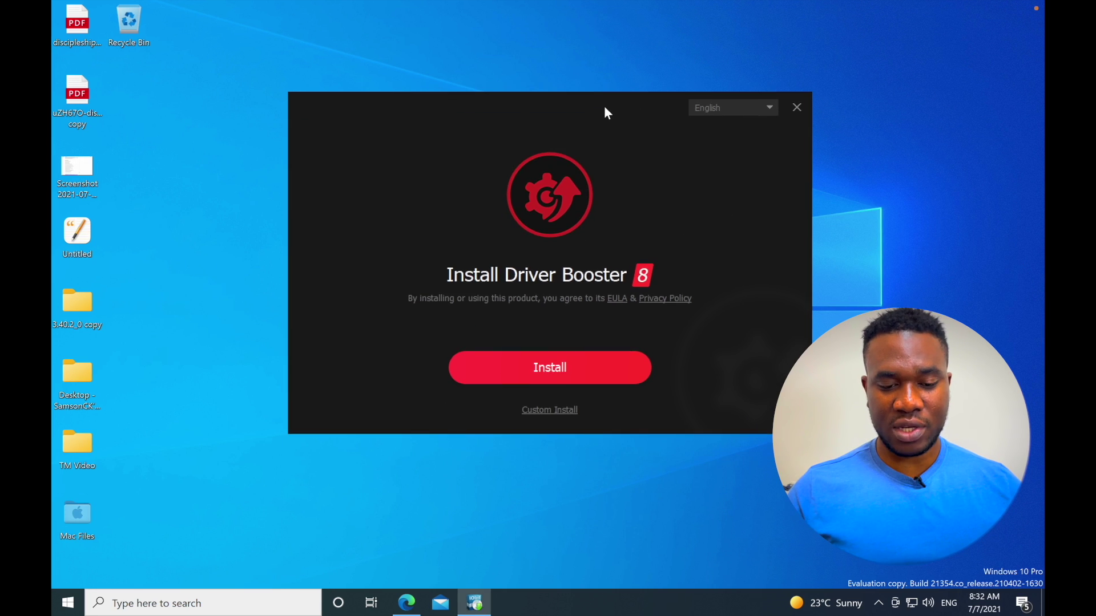
pyautogui.click(543, 366)
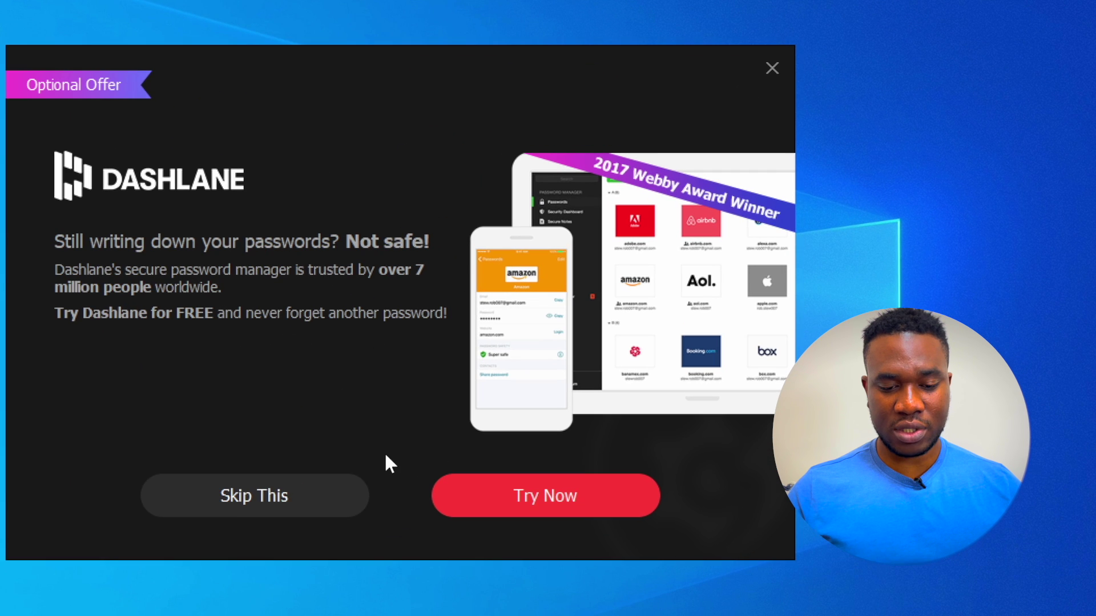
pyautogui.click(233, 497)
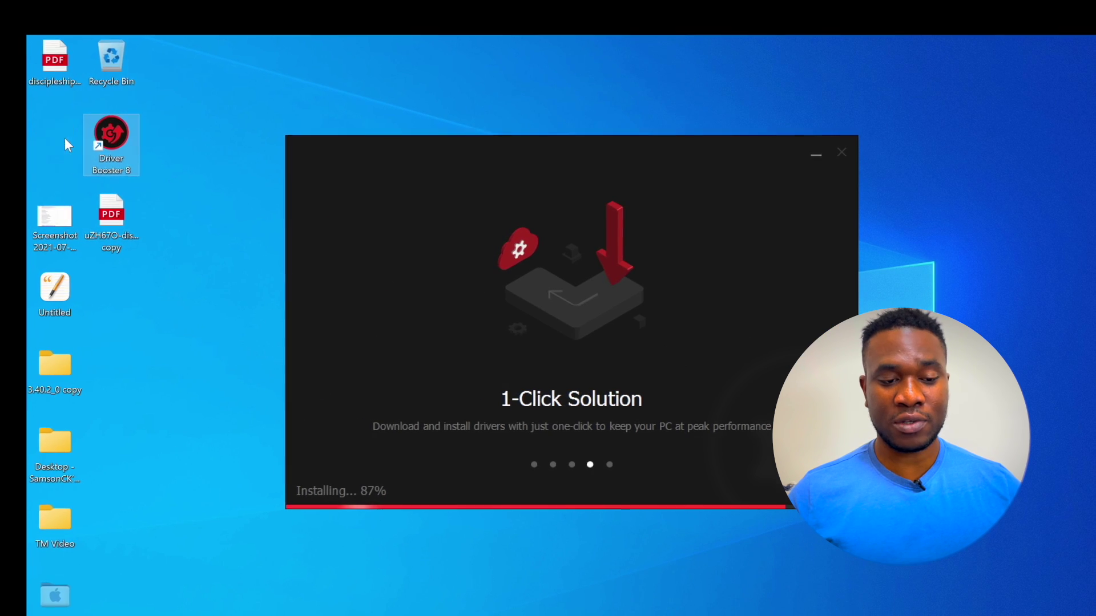
pyautogui.moveTo(64, 138); pyautogui.dragTo(64, 138)
pyautogui.moveTo(112, 219); pyautogui.dragTo(119, 142)
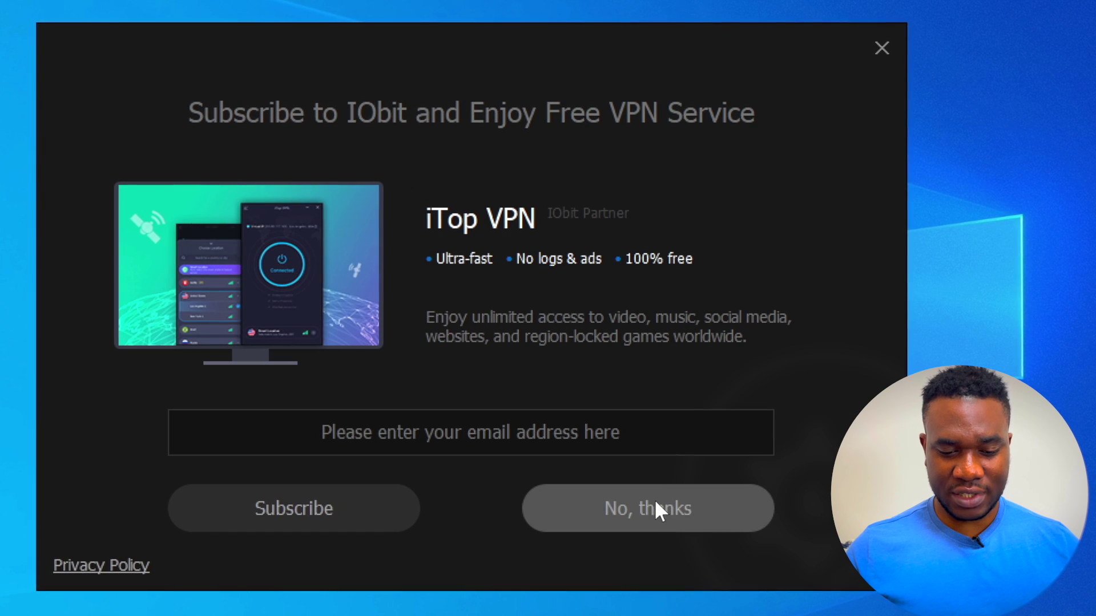
# Step: Decline the iTop VPN subscription offer and start a driver scan
pyautogui.click(636, 522)
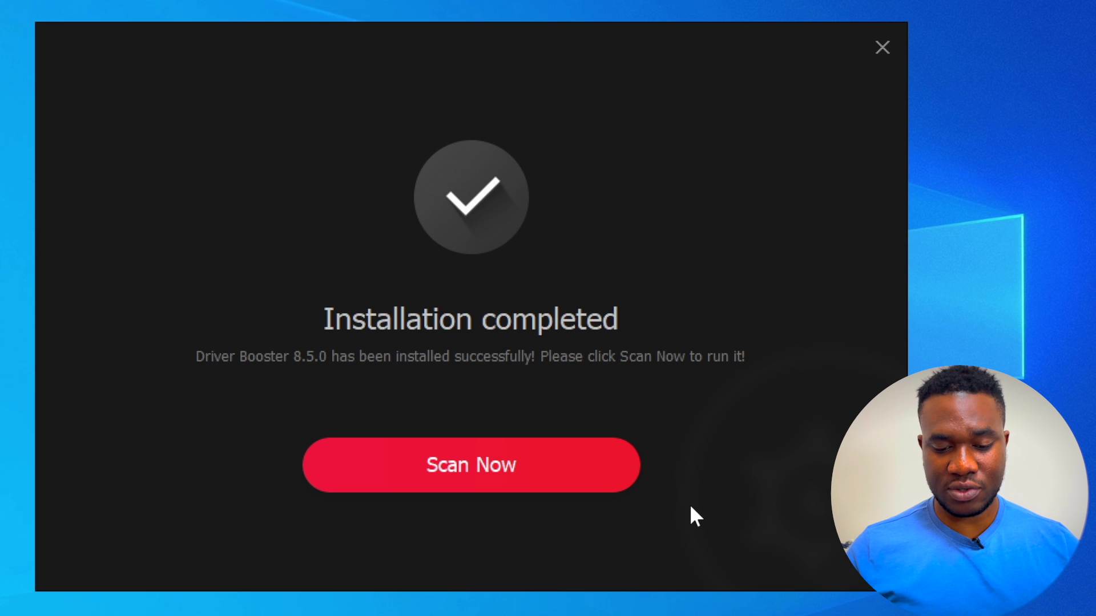
pyautogui.click(469, 472)
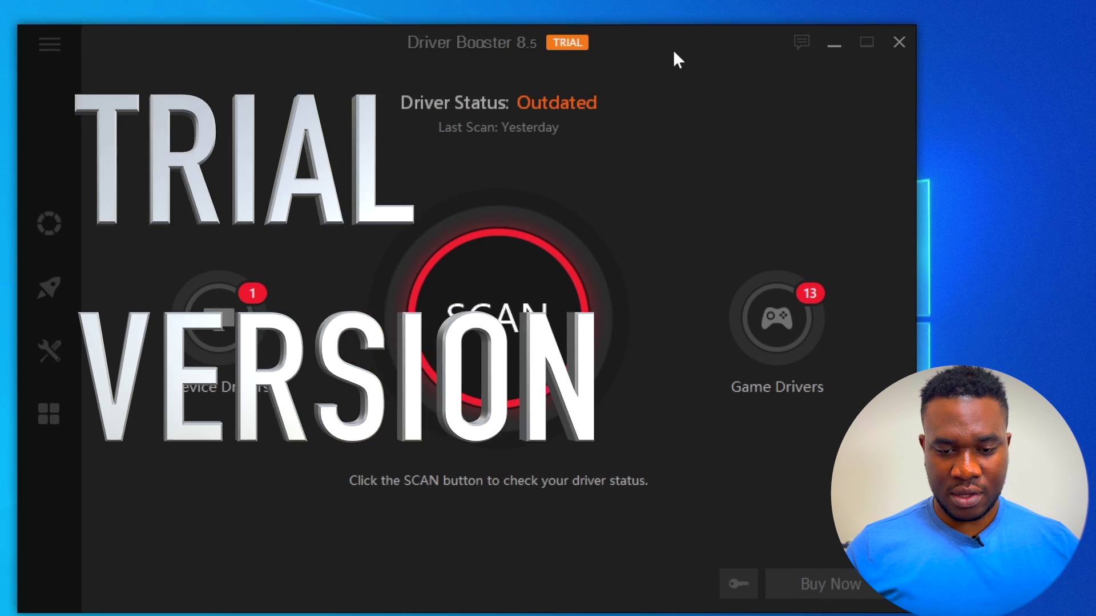
pyautogui.press('Return')
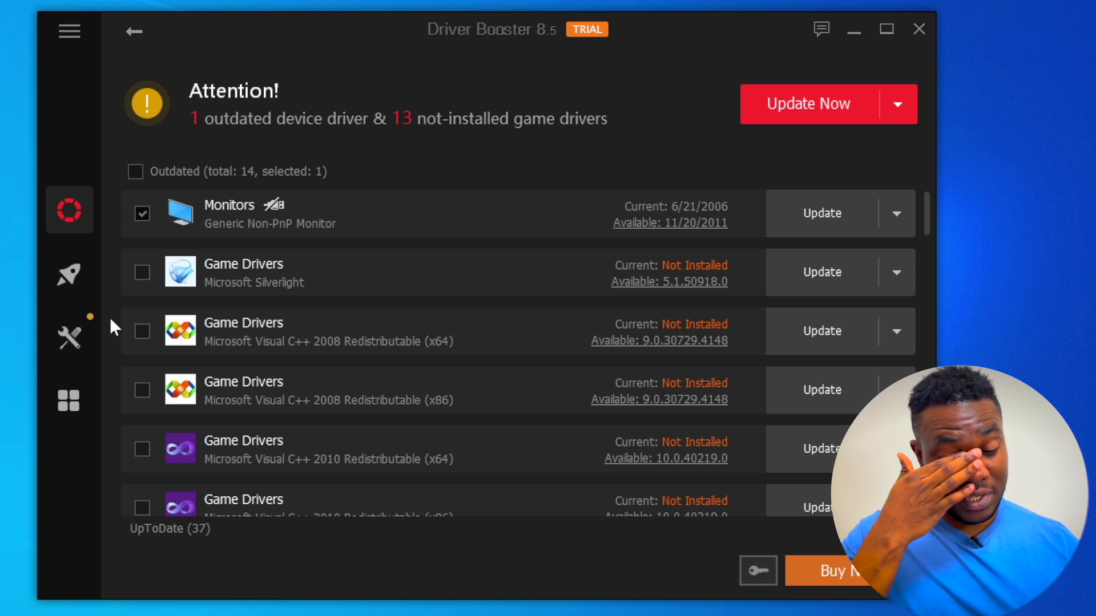
# Step: Examine the scan results, covering the outdated device driver, the game drivers and the up-to-date devices
pyautogui.scroll(-15, 109, 317)
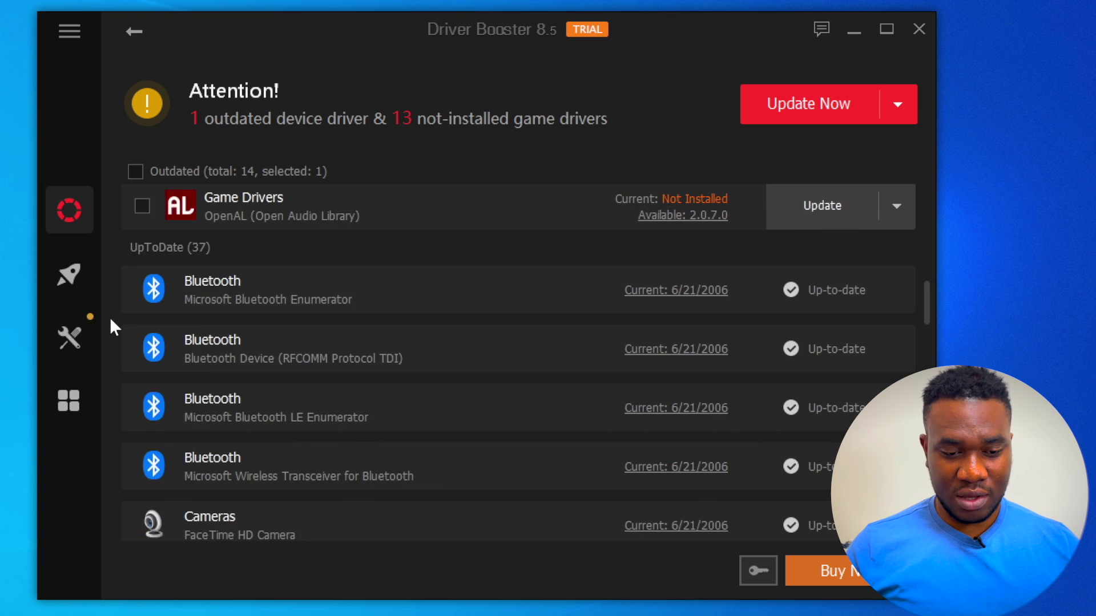
pyautogui.scroll(5, 111, 320)
pyautogui.scroll(-10, 111, 319)
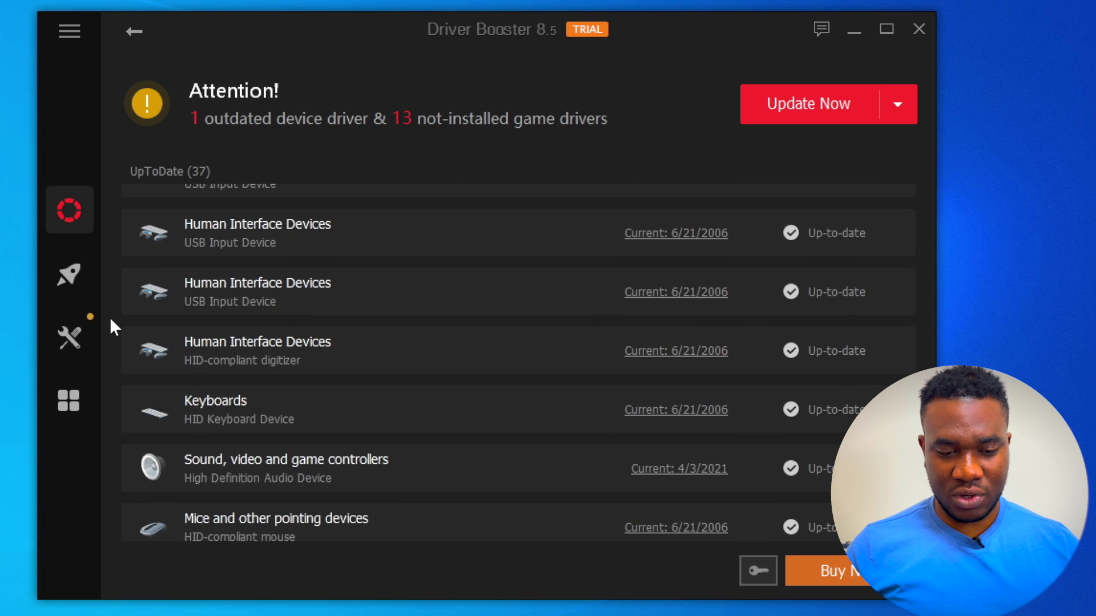
pyautogui.scroll(-8, 265, 388)
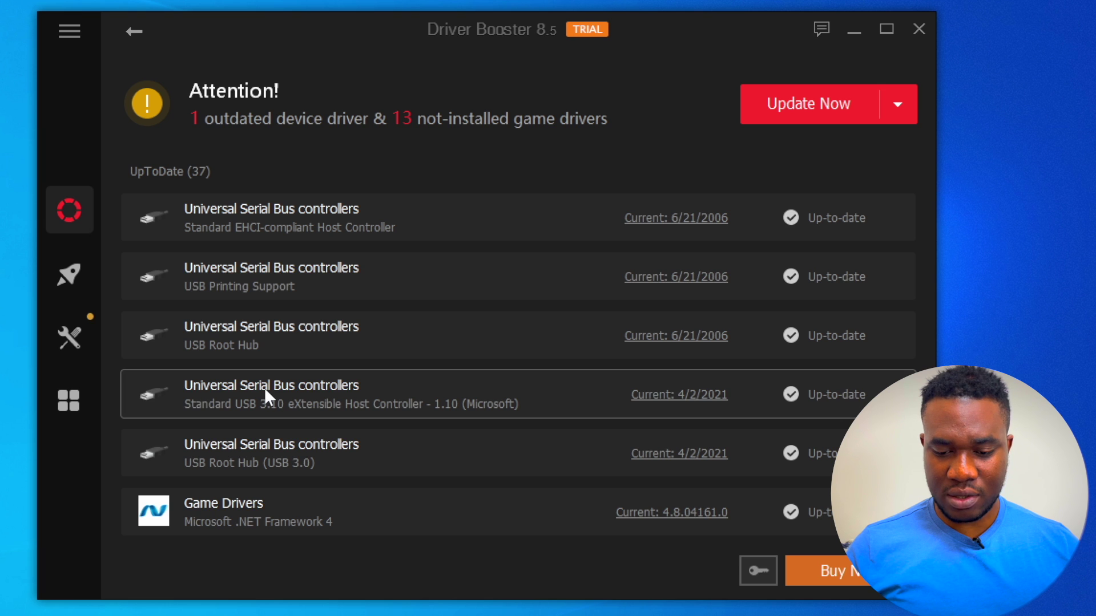
pyautogui.scroll(15, 375, 251)
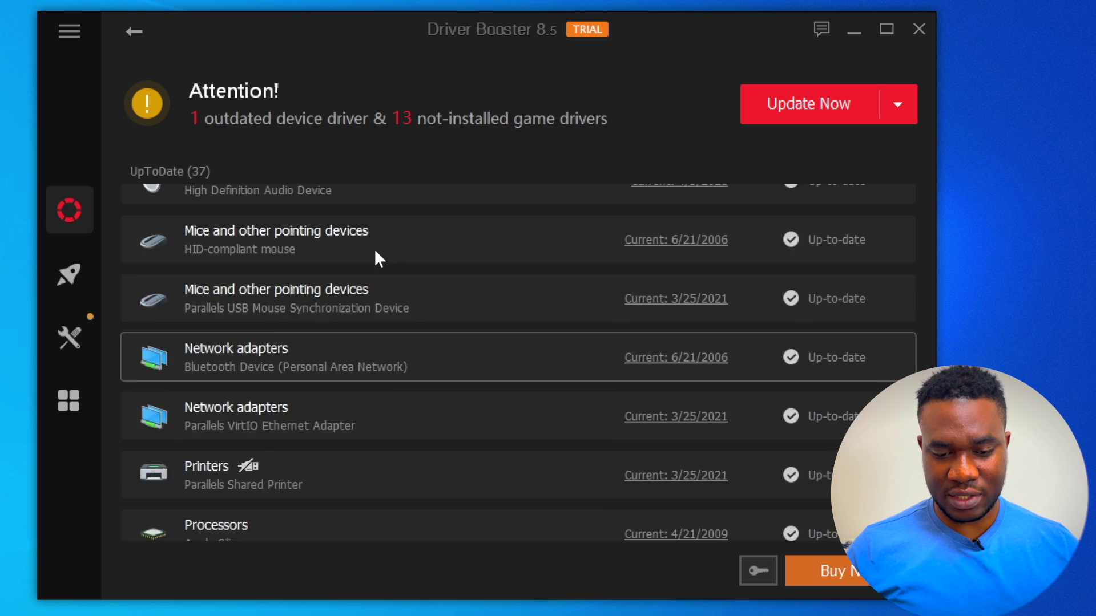
pyautogui.scroll(10, 375, 252)
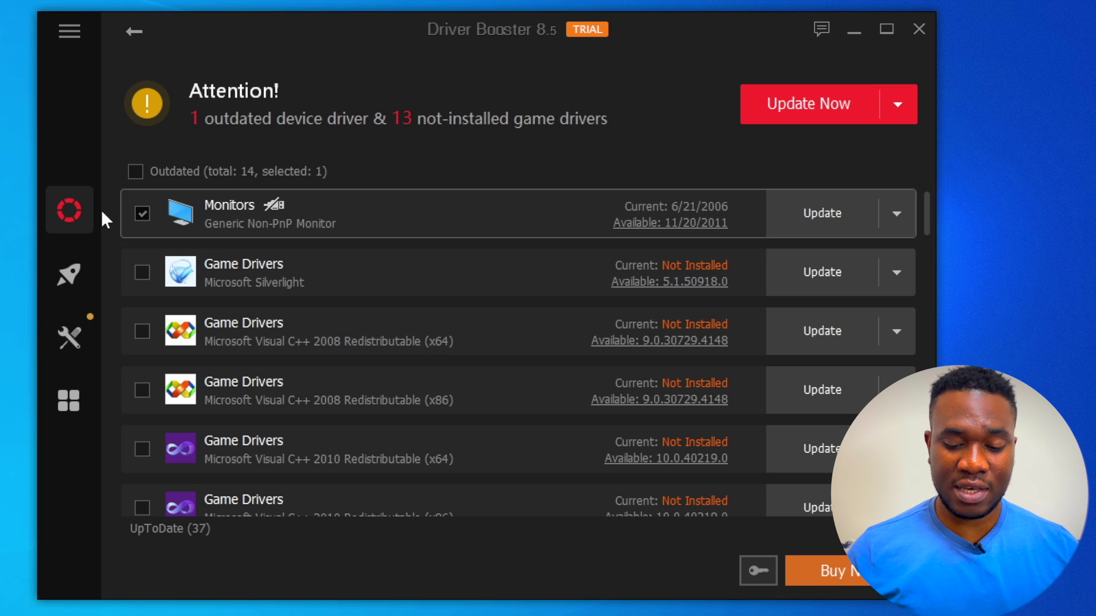
# Step: Open the Driver Booster settings and look over the General, Scan and Drivers options
pyautogui.click(68, 35)
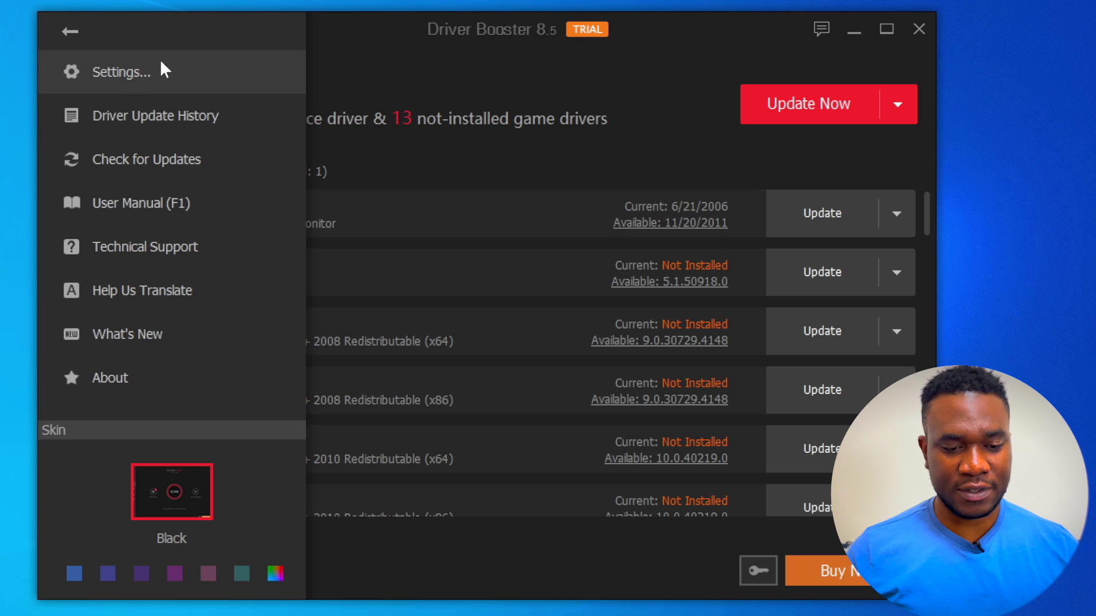
pyautogui.click(112, 72)
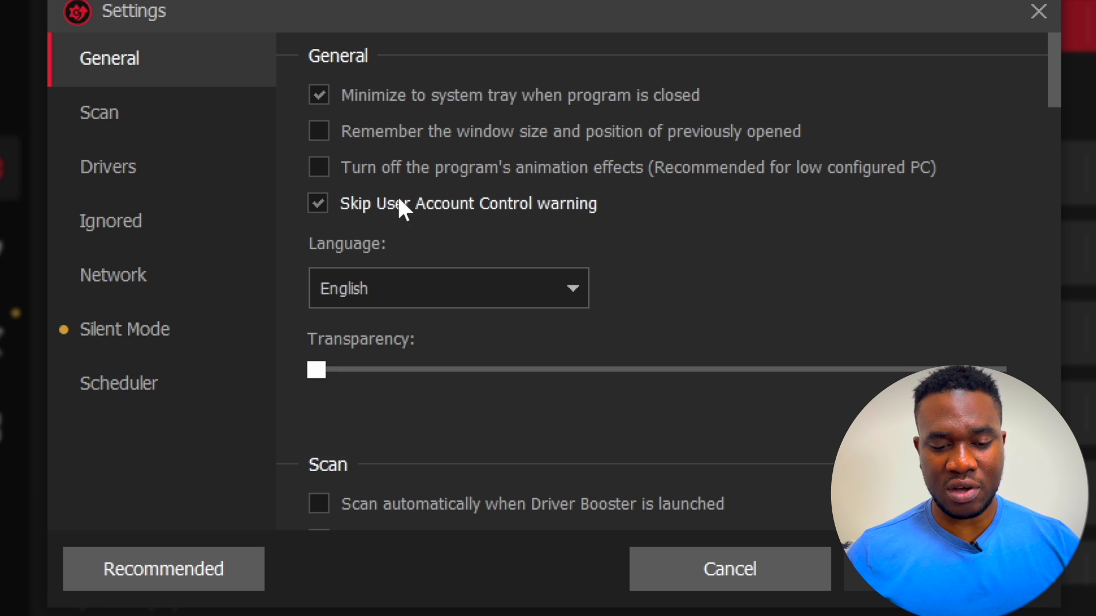
pyautogui.scroll(-5, 631, 320)
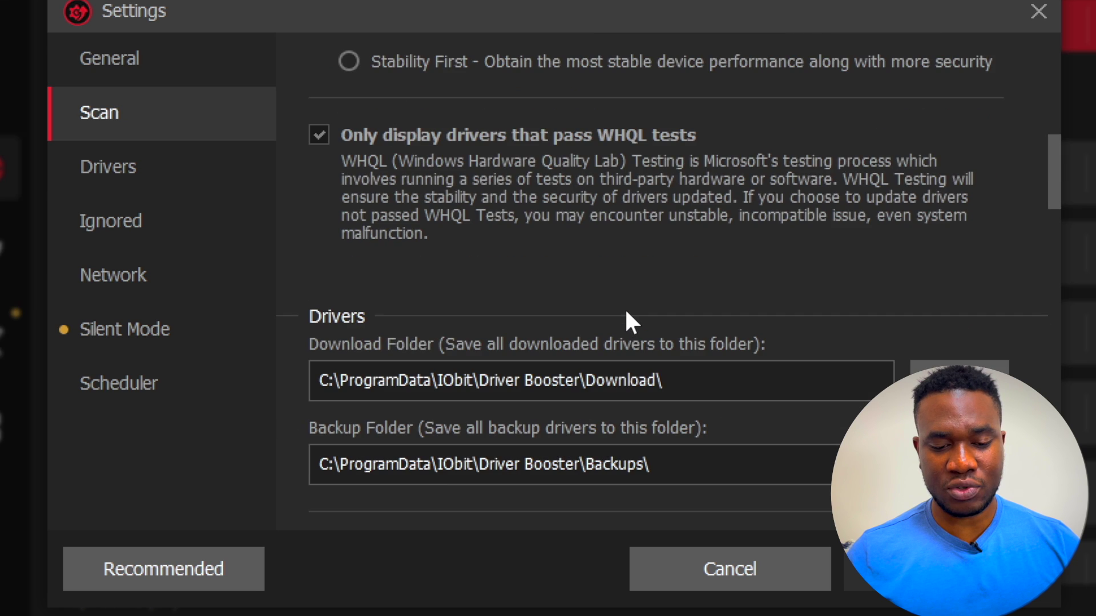
pyautogui.scroll(3, 630, 322)
pyautogui.scroll(3, 625, 307)
# Step: Look through the available interface languages, leaving English selected
pyautogui.click(572, 288)
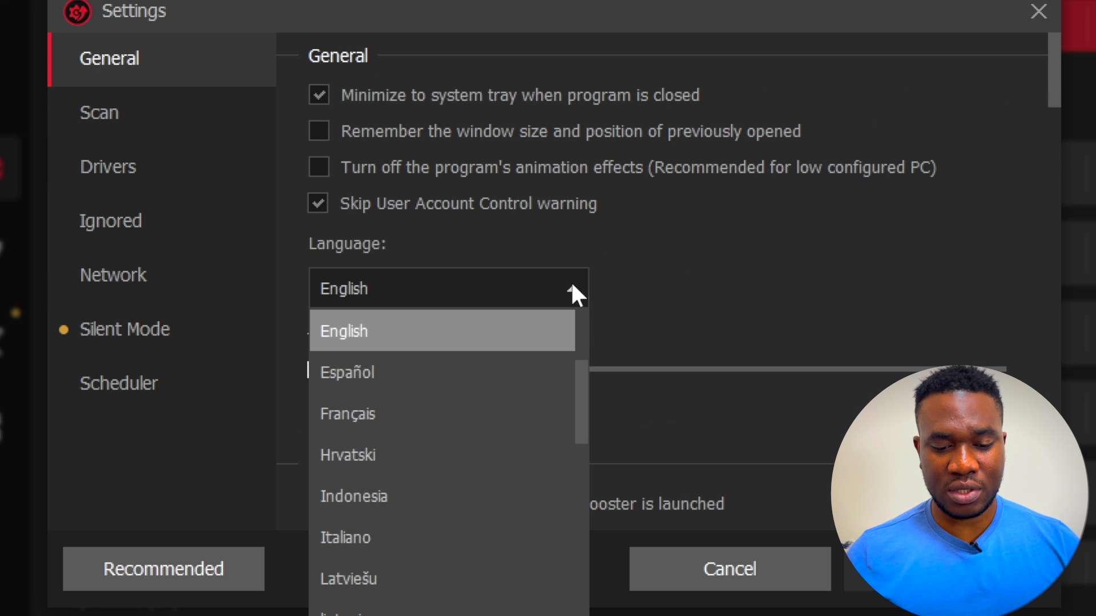
pyautogui.scroll(-7, 466, 446)
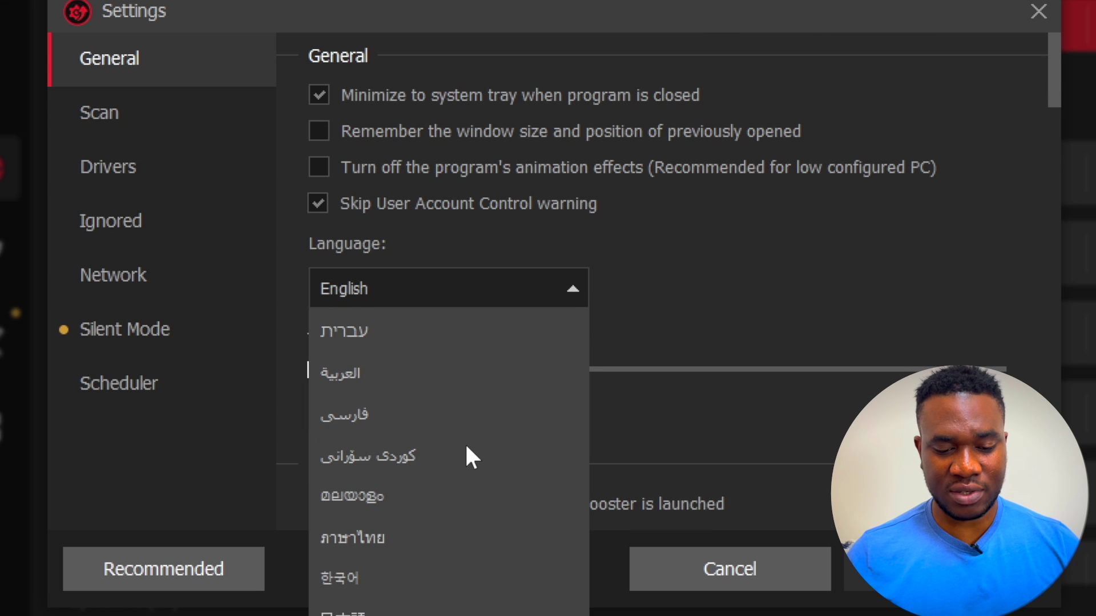
pyautogui.scroll(8, 467, 448)
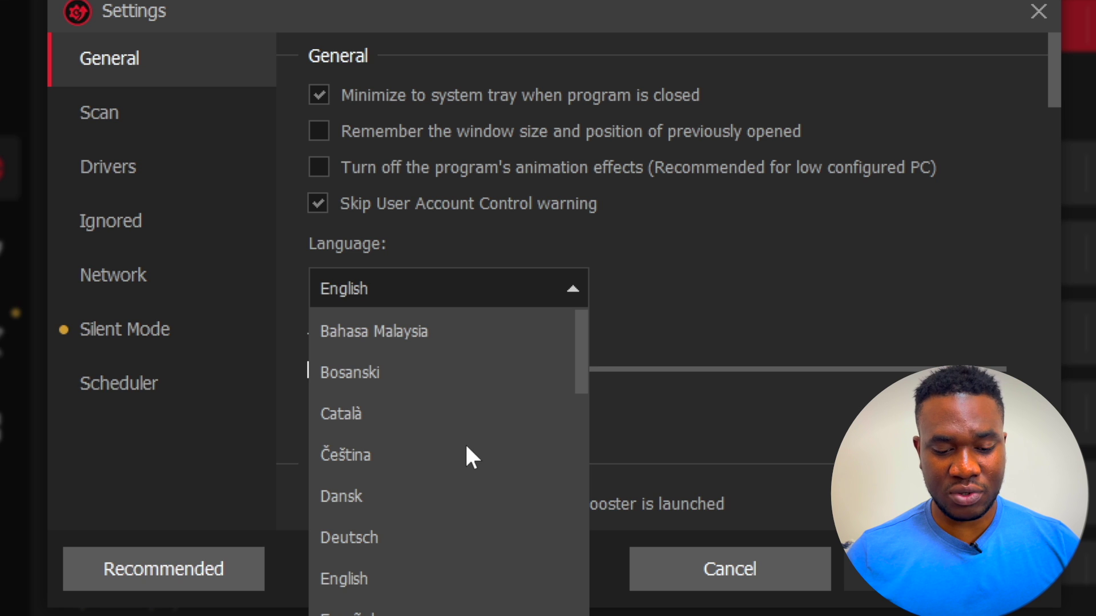
pyautogui.scroll(-2, 398, 357)
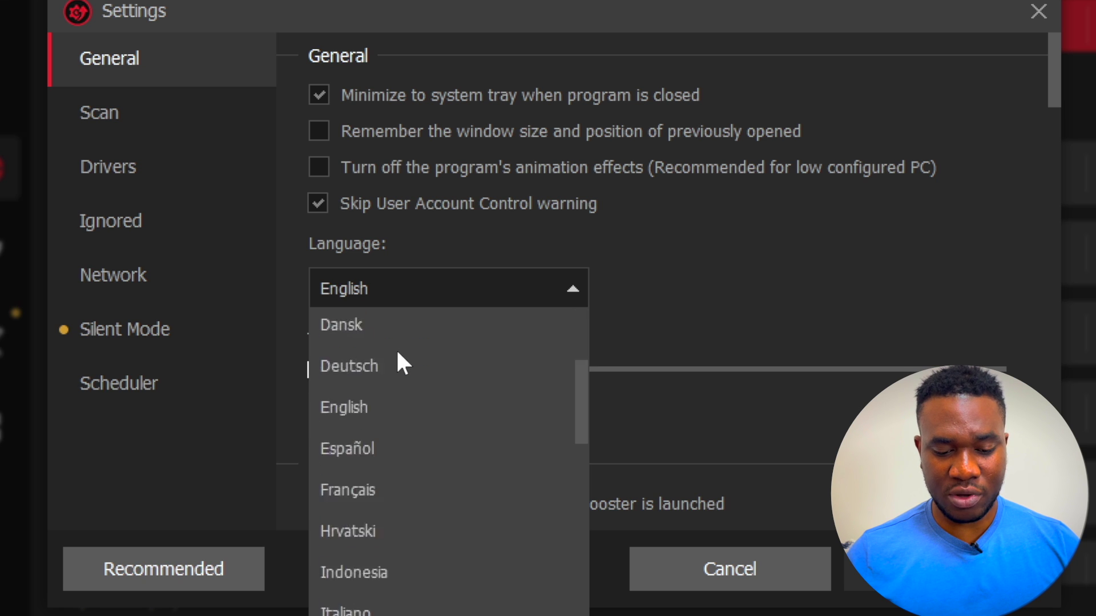
pyautogui.scroll(-9, 397, 356)
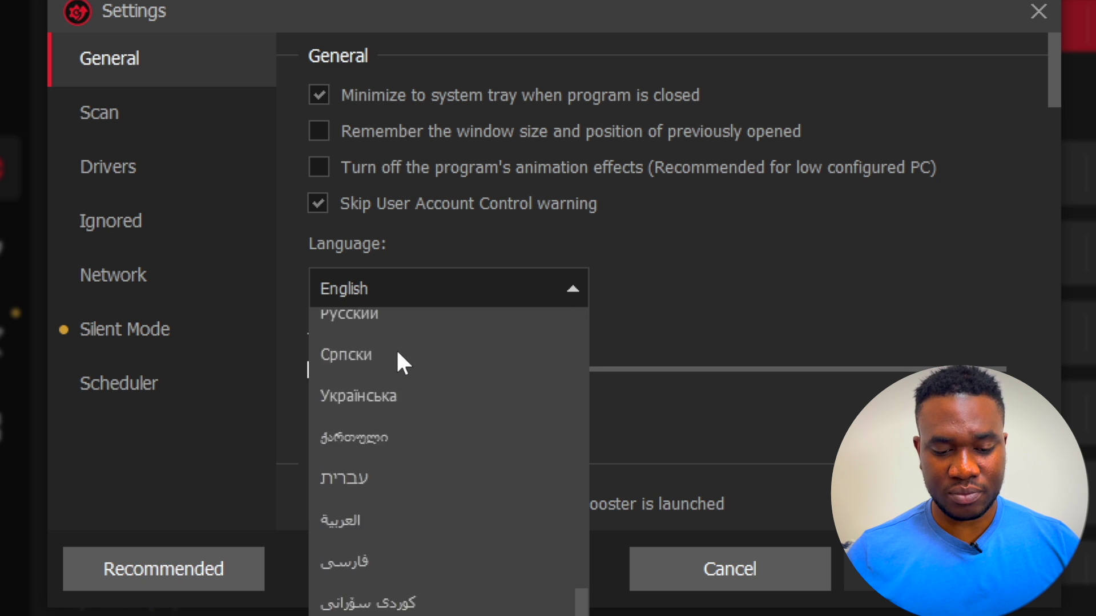
pyautogui.click(689, 229)
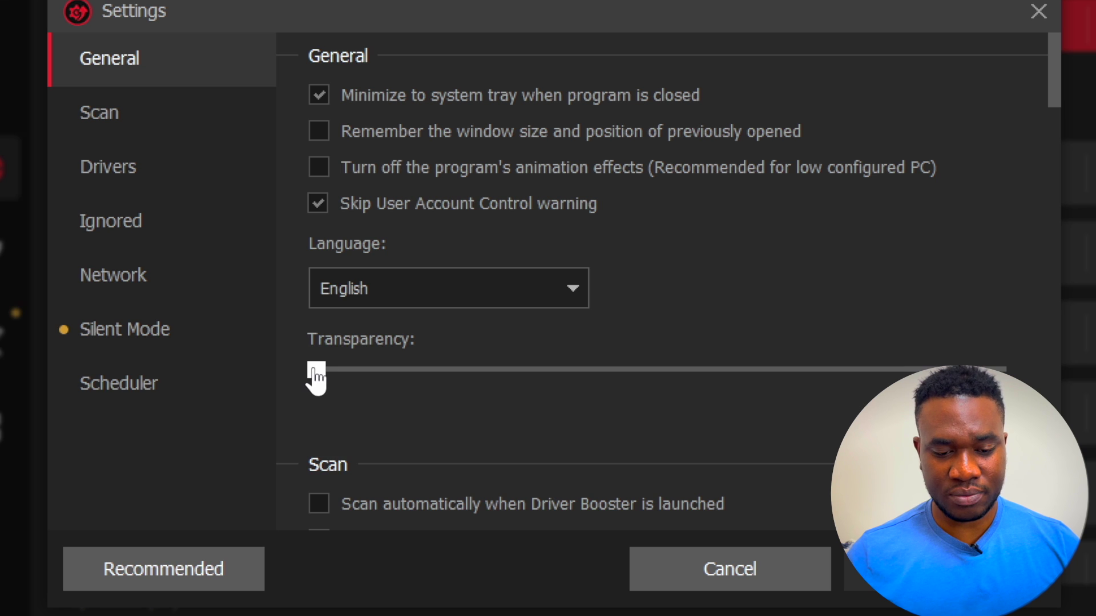
# Step: Raise the window transparency to slightly below halfway and bring the Scan settings into view
pyautogui.moveTo(308, 370); pyautogui.dragTo(628, 388)
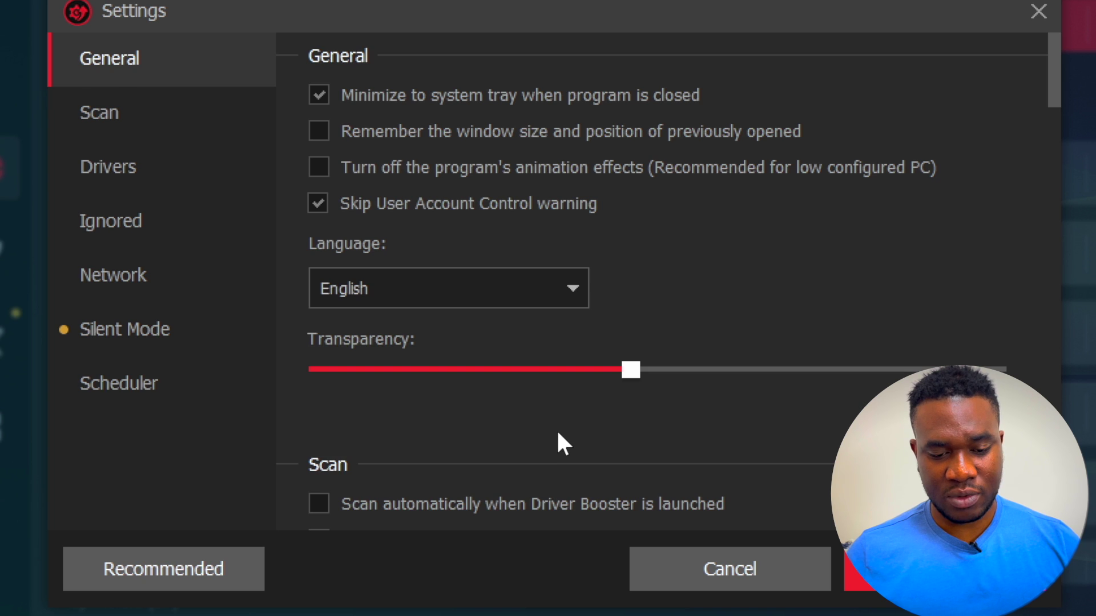
pyautogui.scroll(-10, 557, 439)
pyautogui.scroll(5, 558, 435)
pyautogui.scroll(-3, 557, 433)
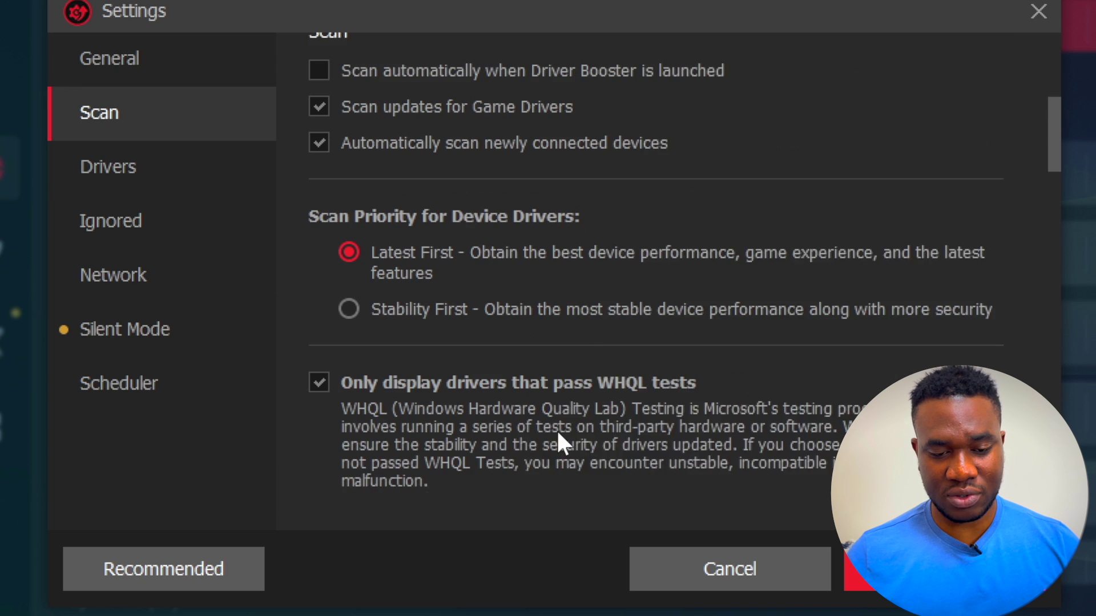
# Step: Review the WHQL option, driver download and backup folders, ignored devices list and network proxy settings
pyautogui.scroll(-3, 558, 443)
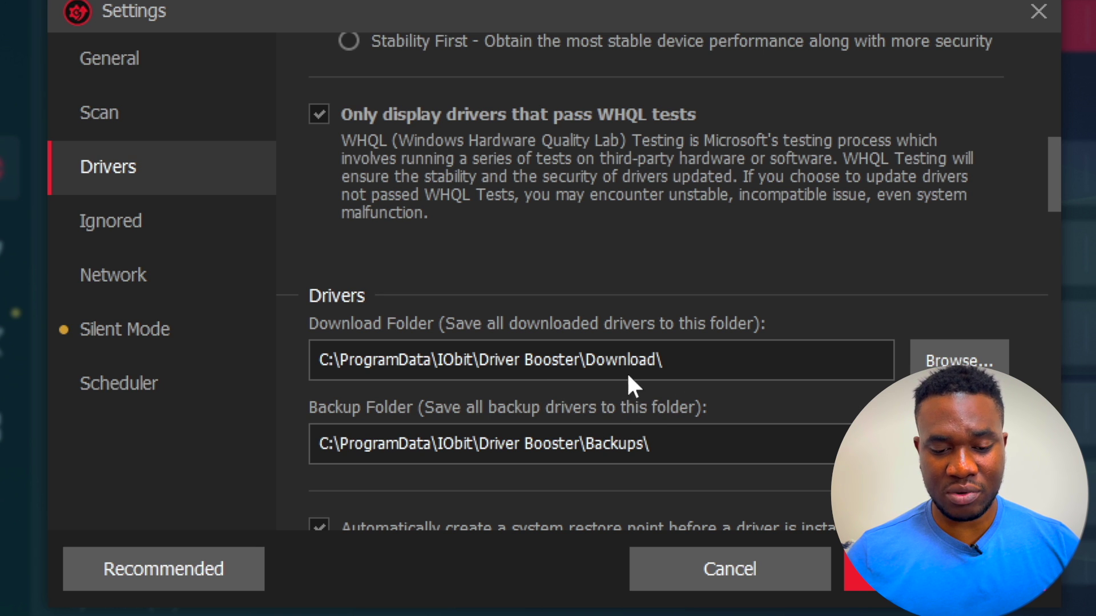
pyautogui.scroll(-5, 622, 360)
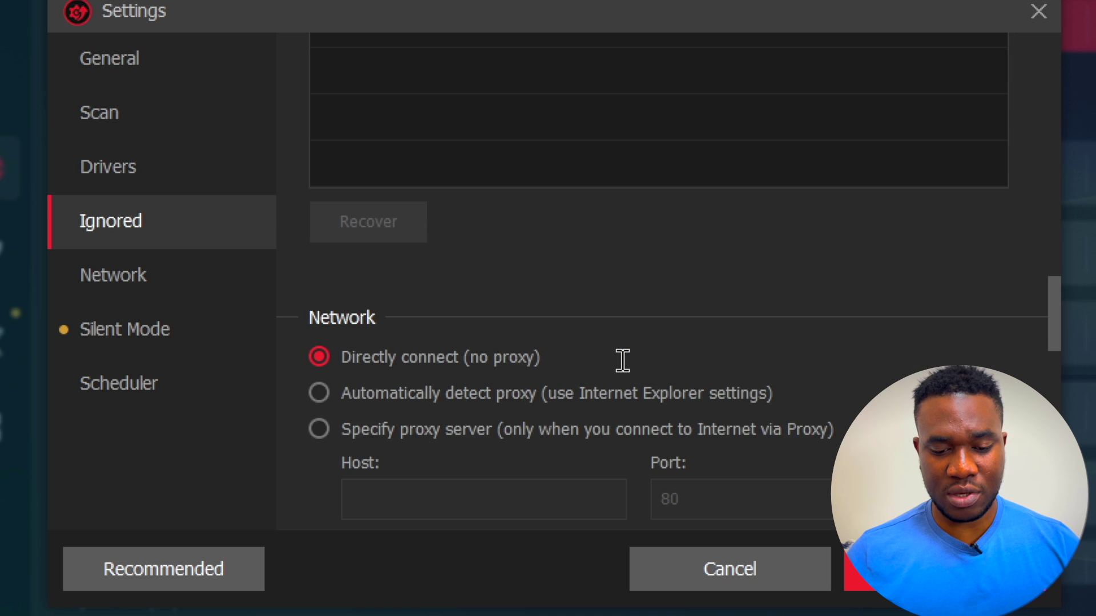
pyautogui.scroll(3, 622, 361)
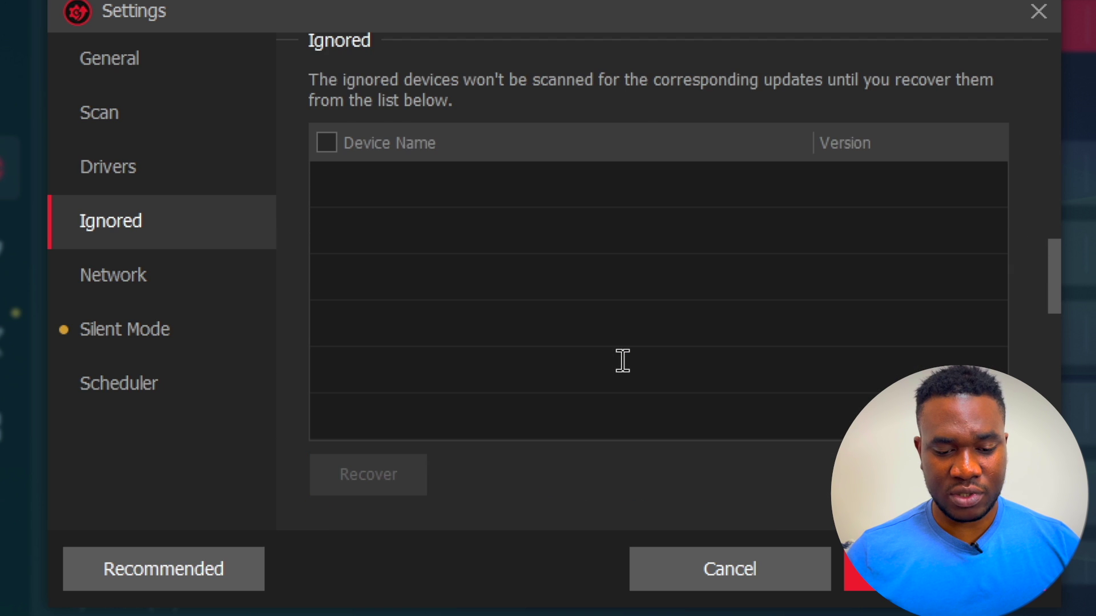
pyautogui.scroll(2, 622, 360)
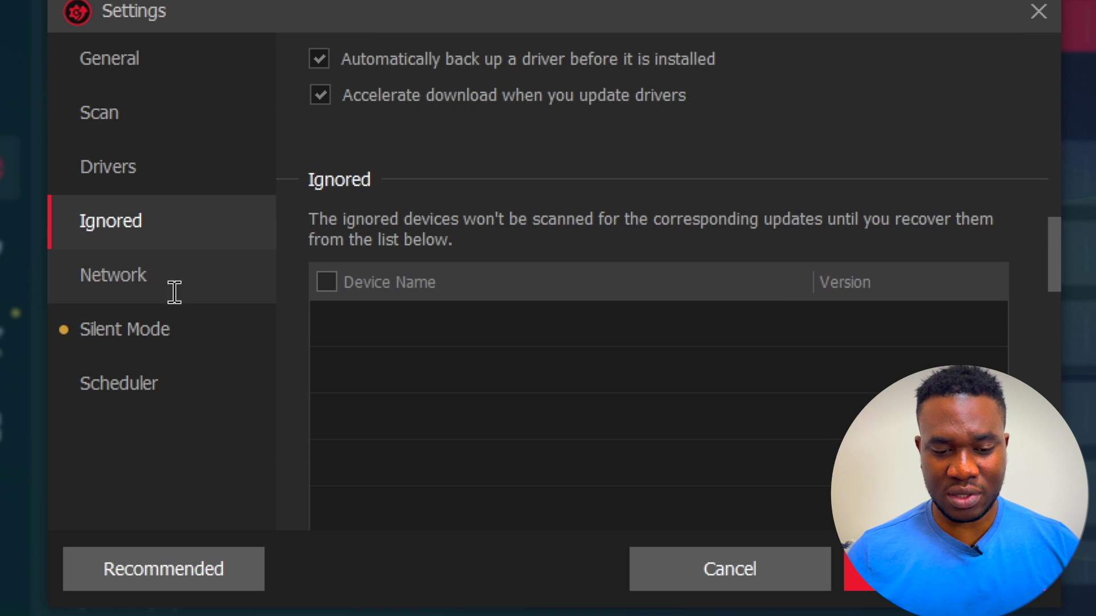
# Step: Review the network proxy options and the Scan settings, including automatic scanning, scan priority and the WHQL driver filter
pyautogui.click(127, 284)
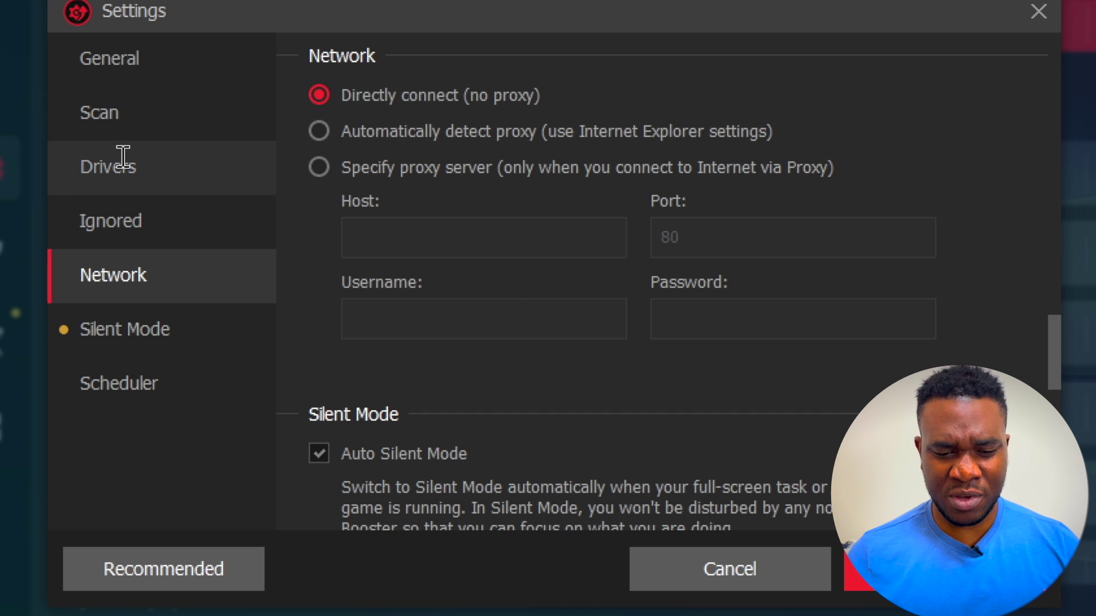
pyautogui.click(145, 110)
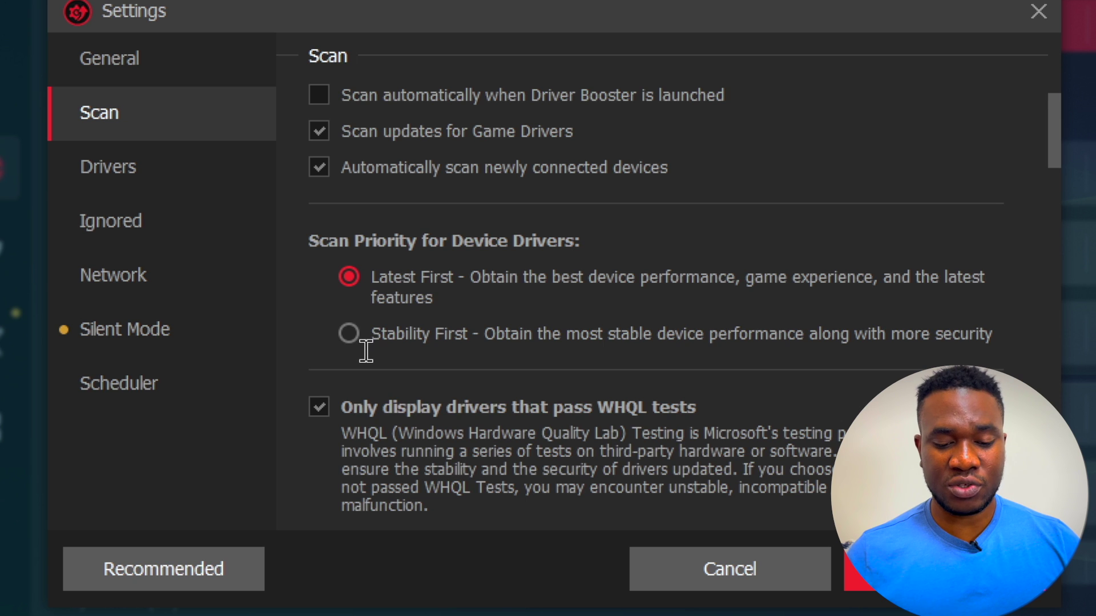
pyautogui.scroll(-4, 365, 349)
pyautogui.scroll(7, 366, 350)
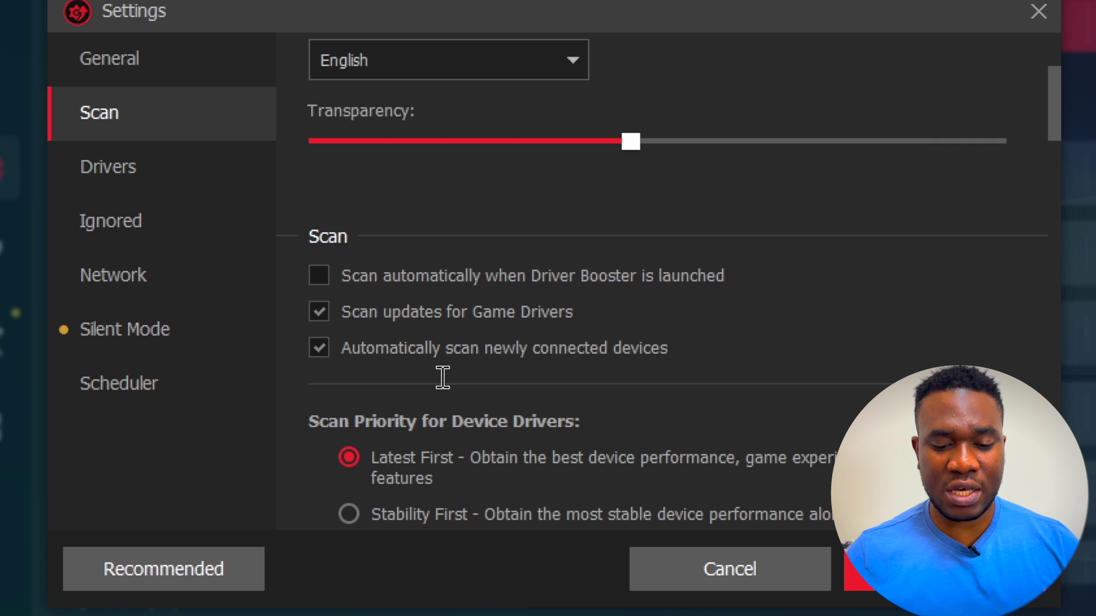
pyautogui.scroll(-1, 292, 399)
pyautogui.scroll(-4, 291, 404)
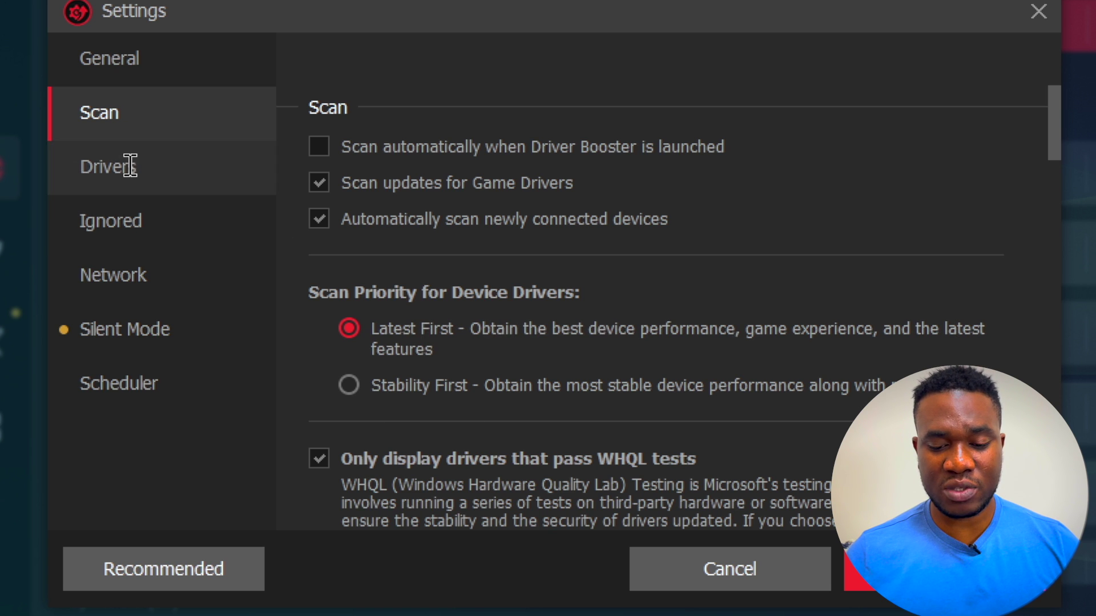
pyautogui.scroll(-15, 385, 307)
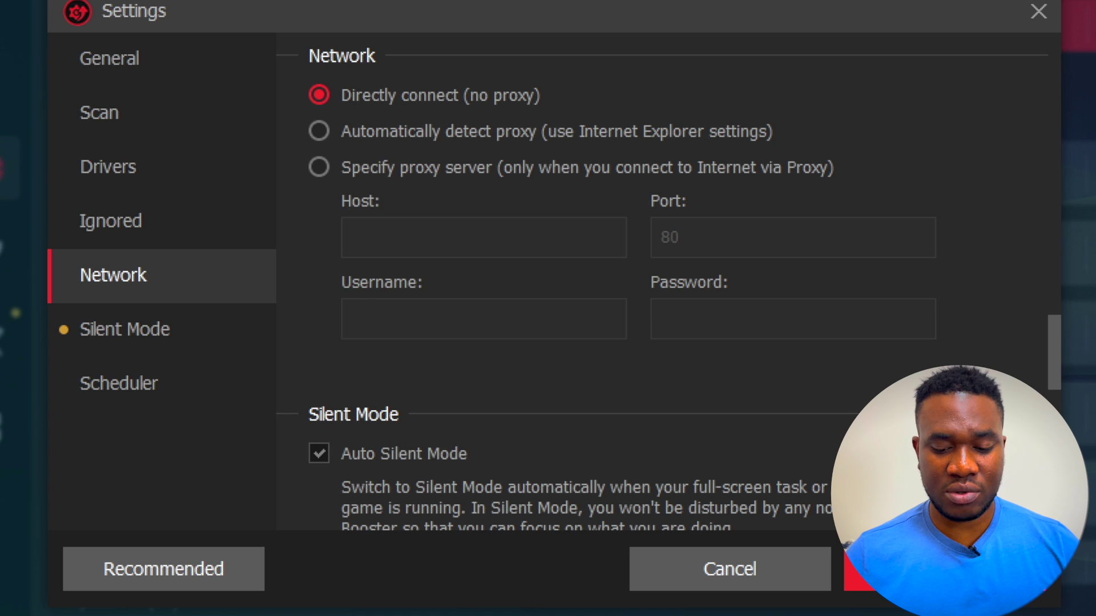
# Step: Look over the Silent Mode and Scheduler options, then save and close the settings
pyautogui.click(86, 330)
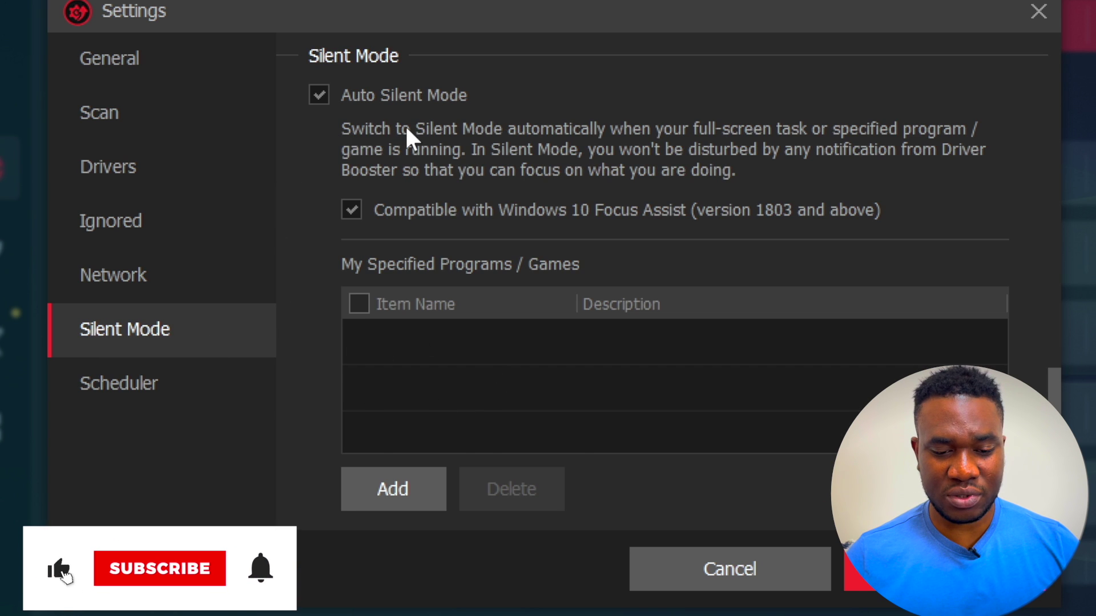
pyautogui.scroll(-5, 406, 136)
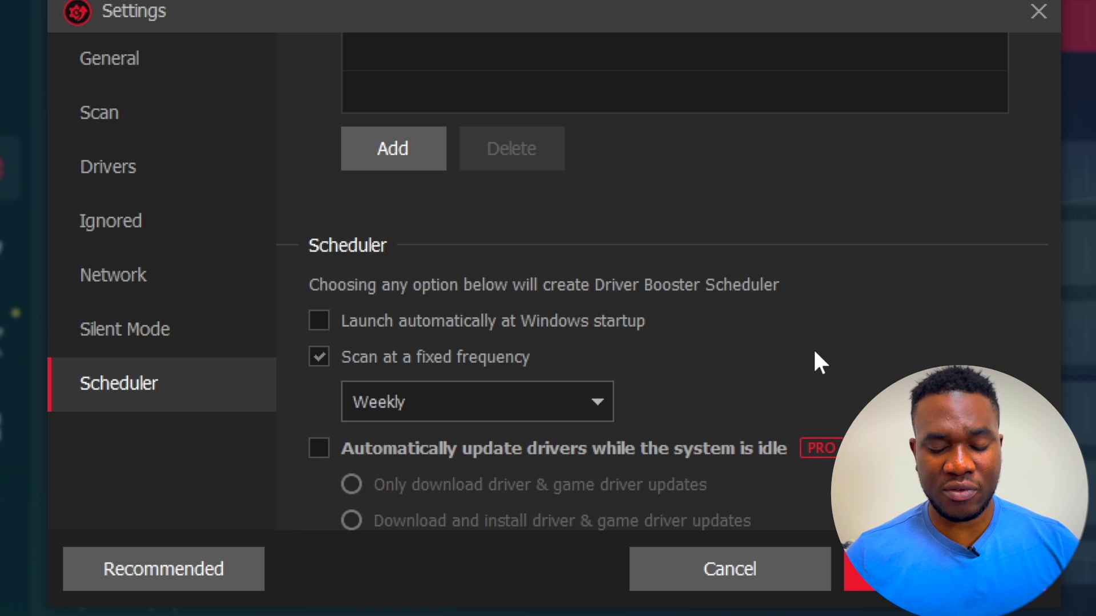
pyautogui.scroll(-1, 815, 353)
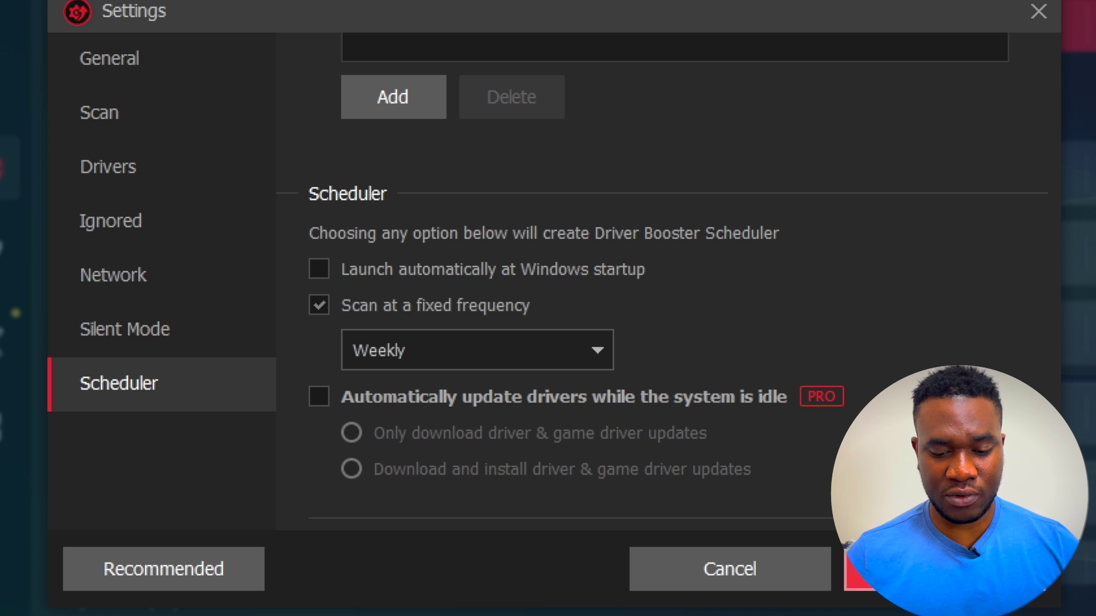
pyautogui.click(913, 569)
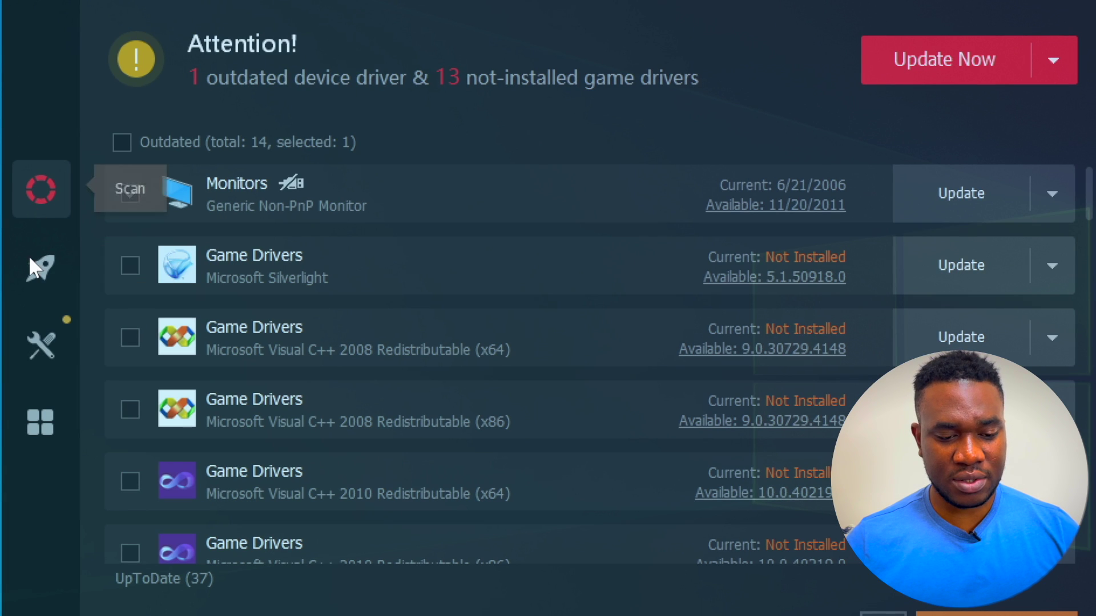
# Step: Run the System Optimize check for junk files and items to optimize, and dismiss the Advanced SystemCare offer
pyautogui.click(36, 271)
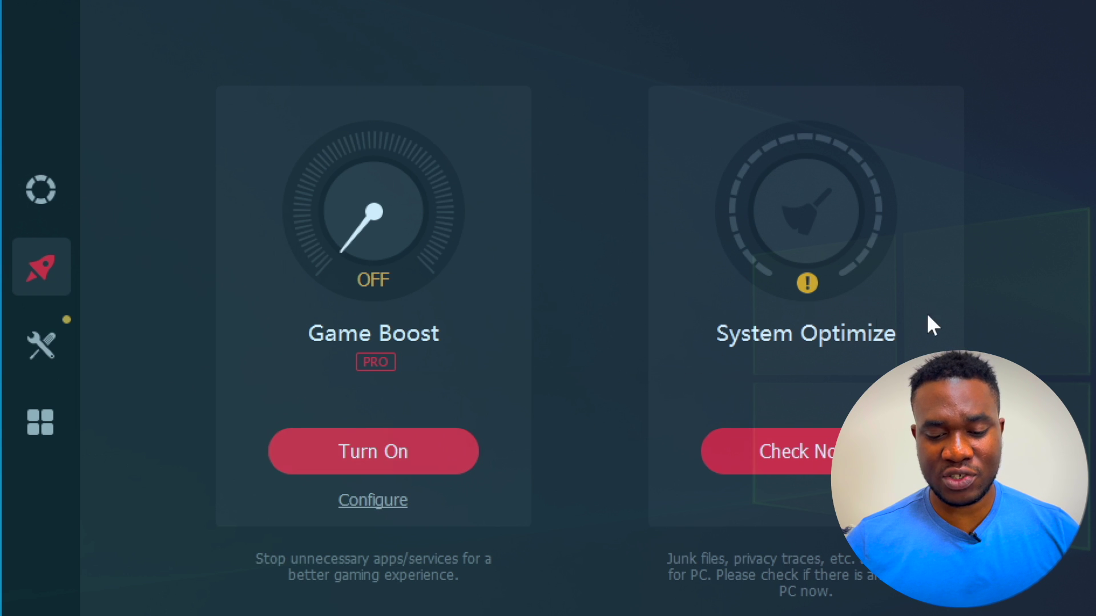
pyautogui.click(799, 449)
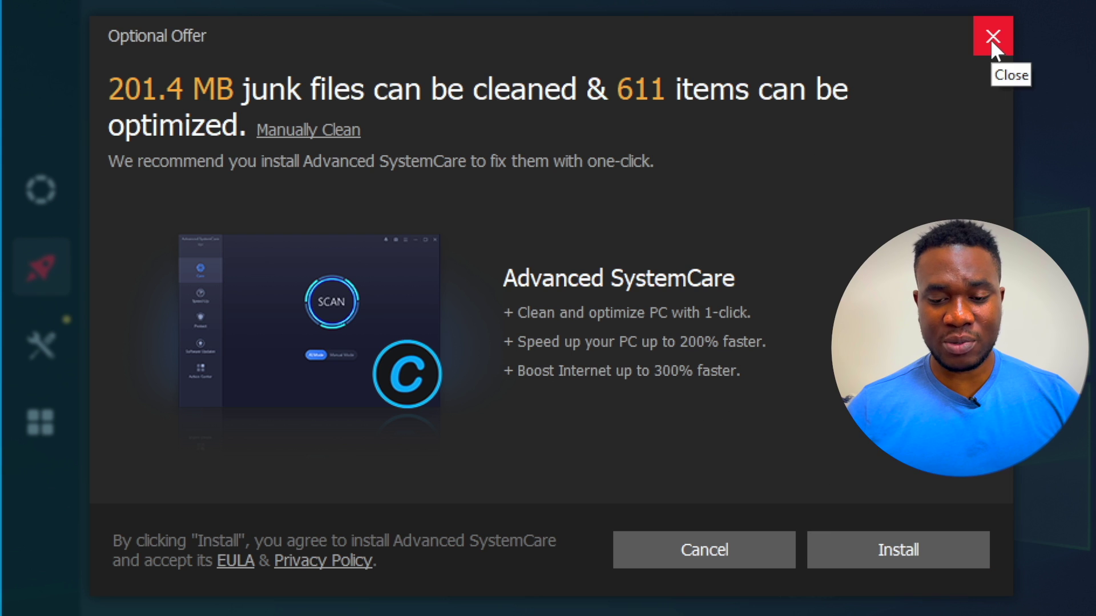
pyautogui.click(992, 38)
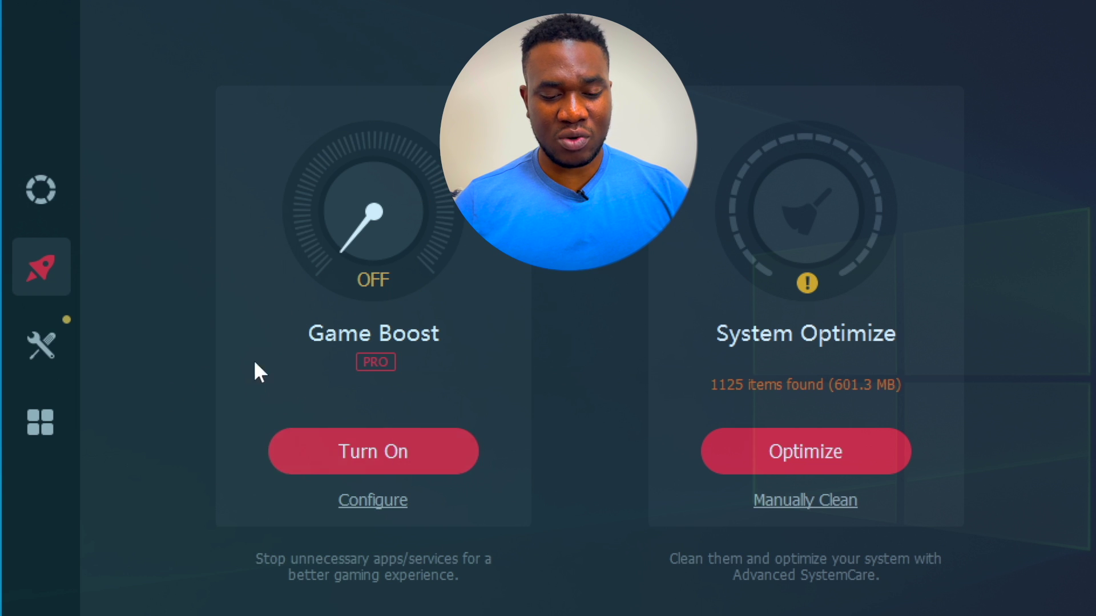
# Step: Run the Fix Device Error tool to detect device error codes and close its report
pyautogui.click(41, 340)
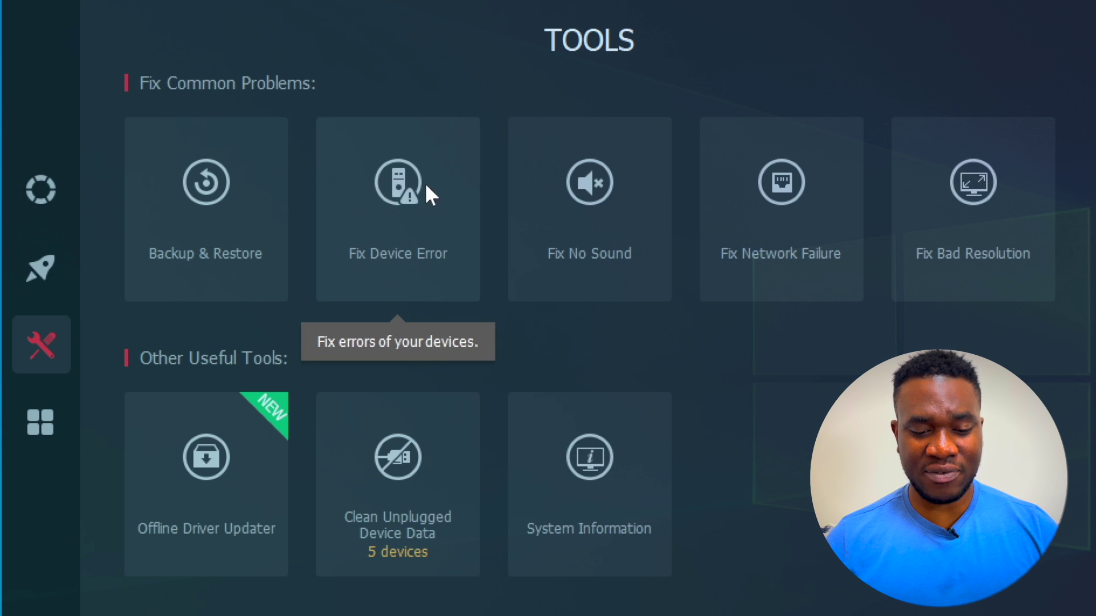
pyautogui.click(393, 178)
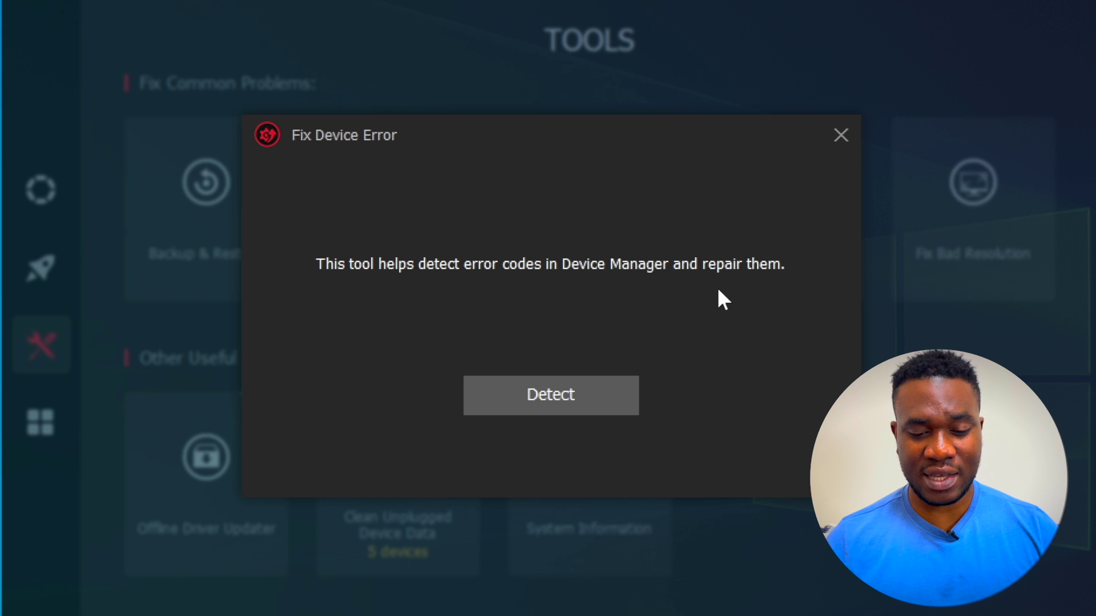
pyautogui.click(545, 398)
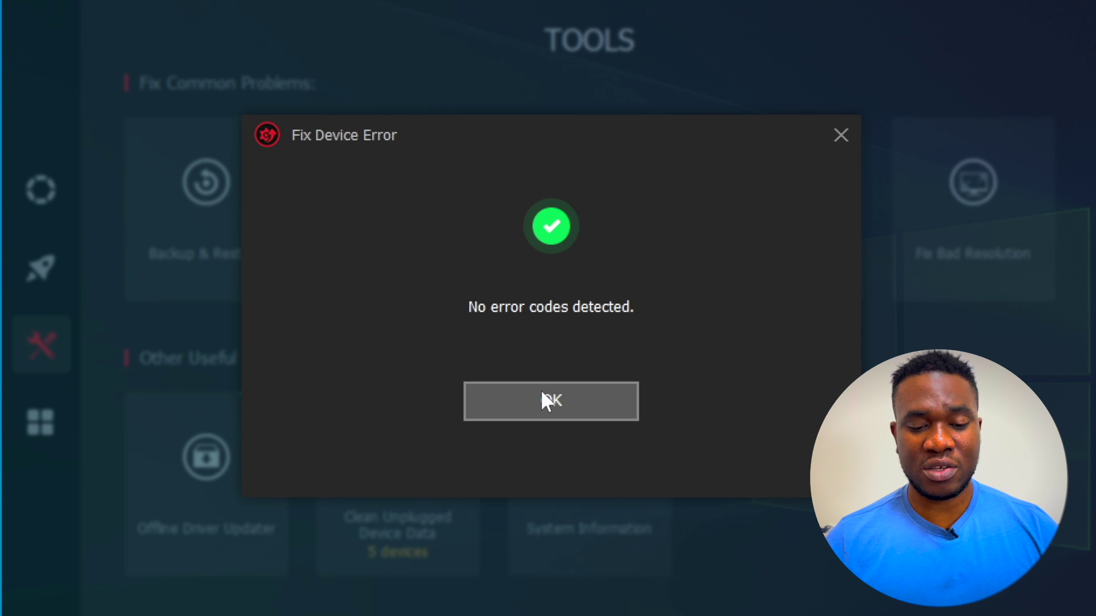
pyautogui.click(552, 403)
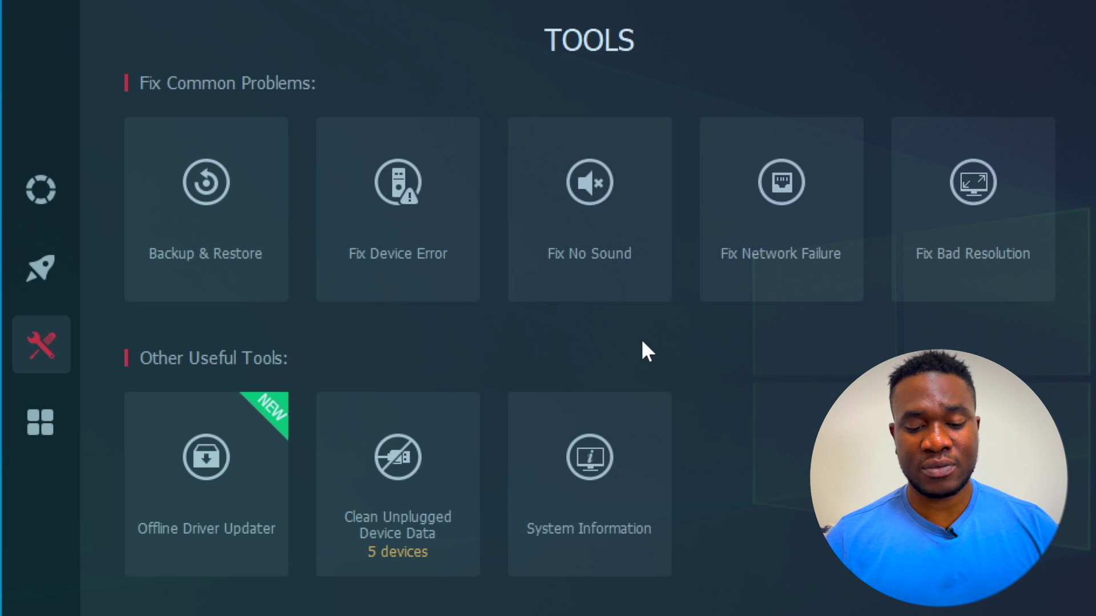
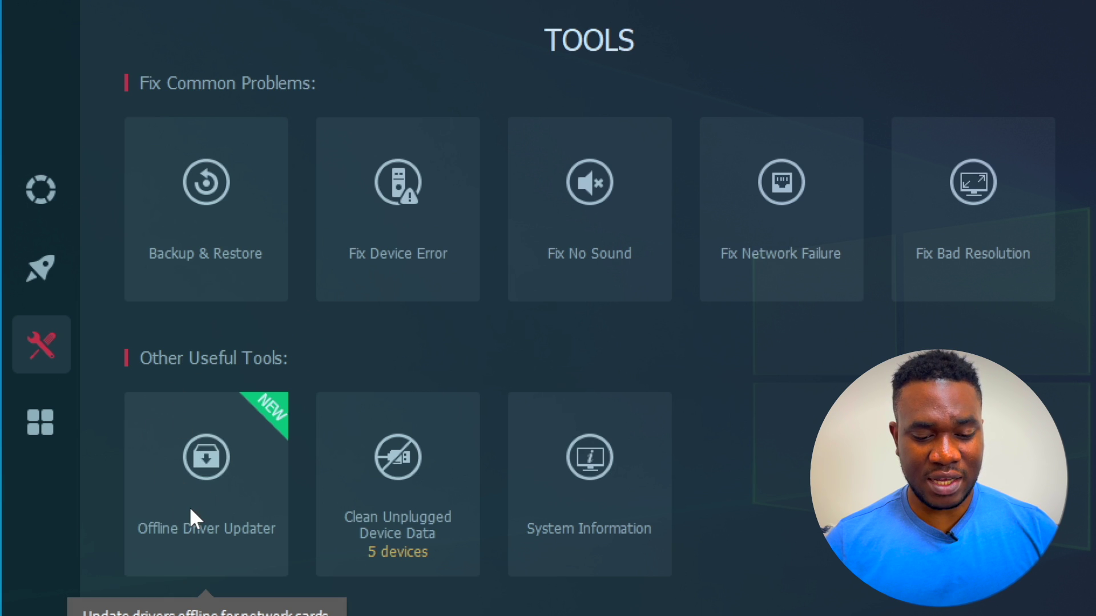
# Step: Scan for unplugged device data, look through the listed devices and close the tool without cleaning
pyautogui.click(402, 522)
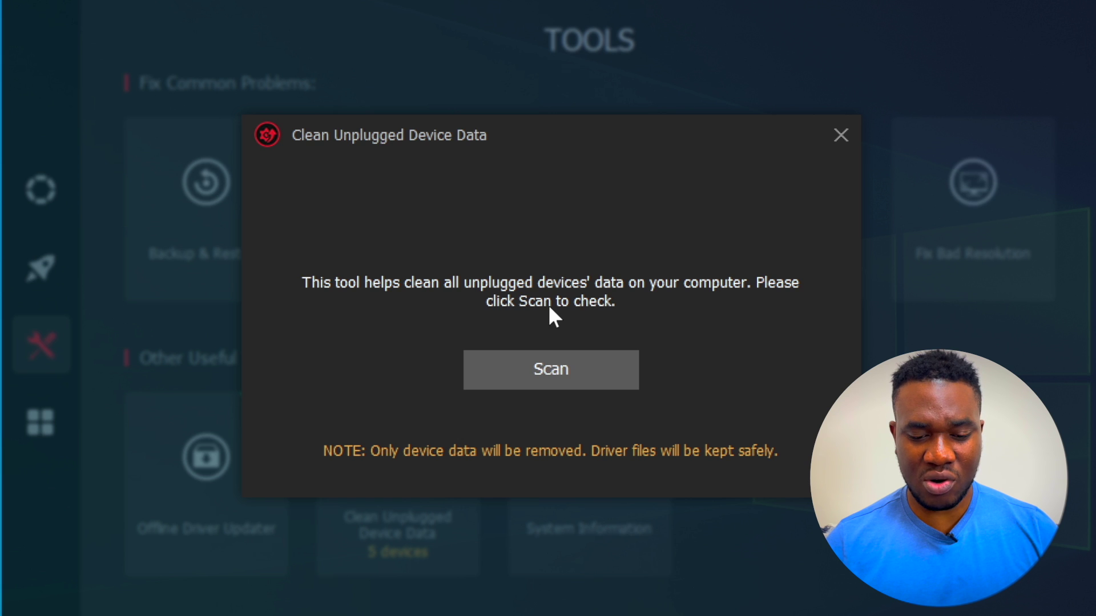
pyautogui.click(556, 369)
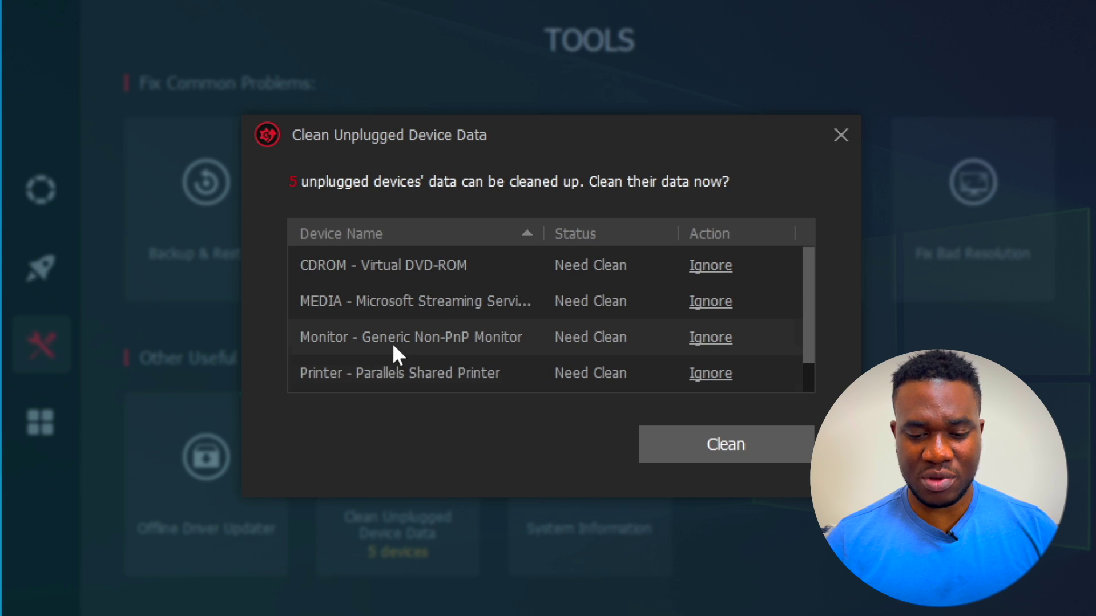
pyautogui.scroll(-1, 393, 346)
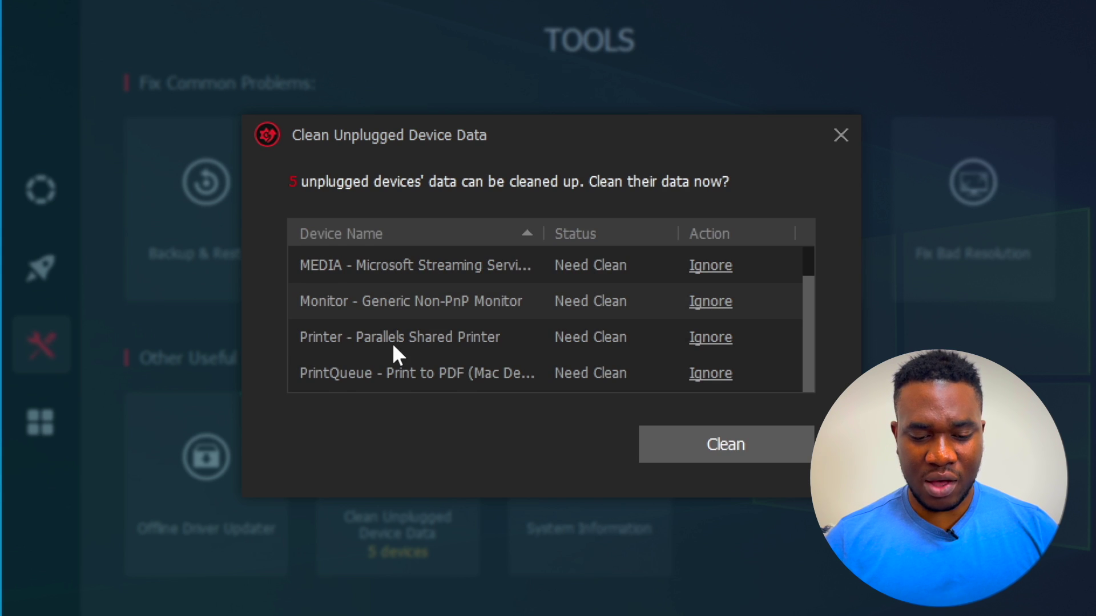
pyautogui.scroll(1, 394, 345)
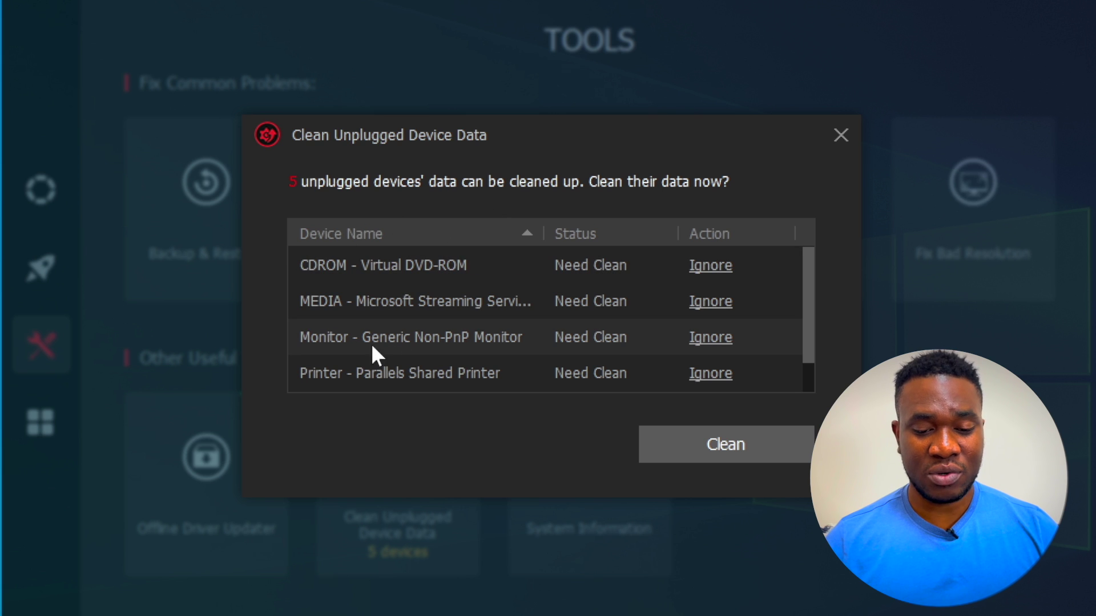
pyautogui.scroll(-1, 393, 349)
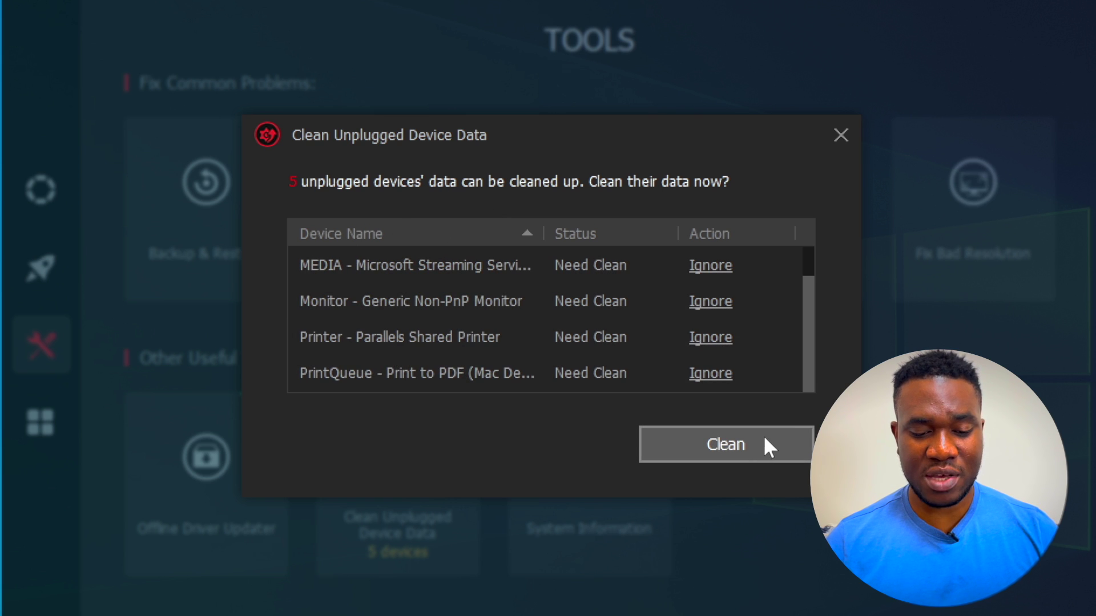
pyautogui.click(842, 137)
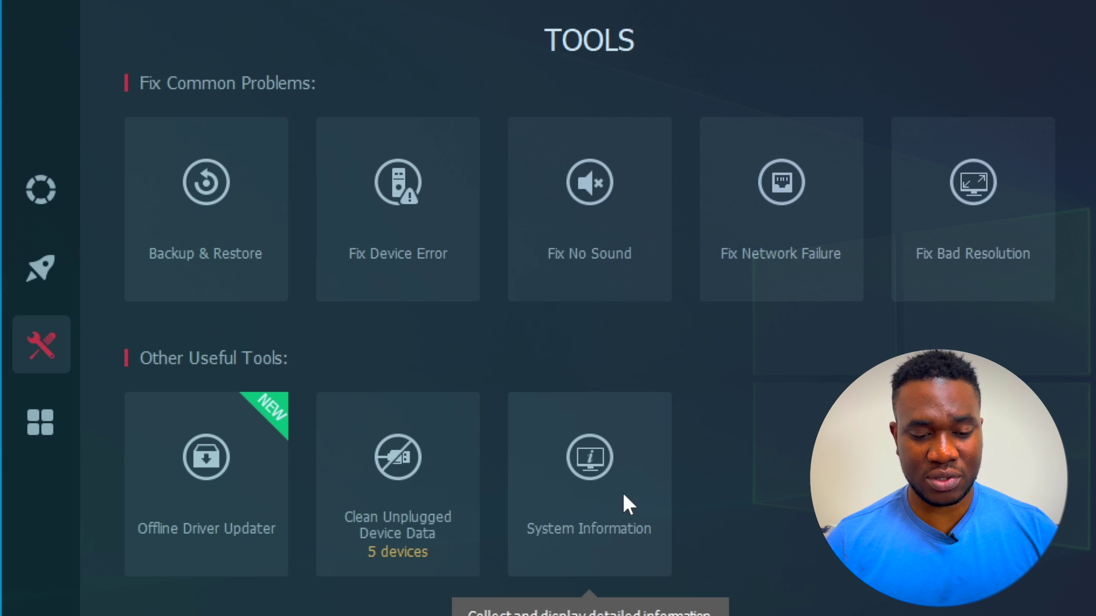
# Step: View the overall system information, then browse the recommended IObit programs in the Action Center
pyautogui.click(594, 498)
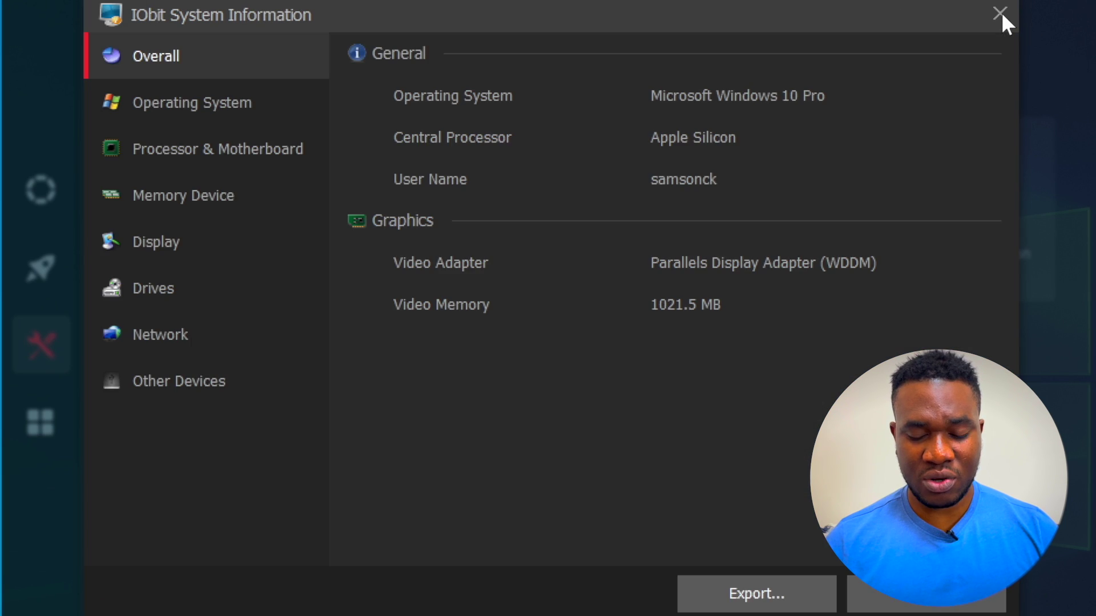
pyautogui.click(1000, 13)
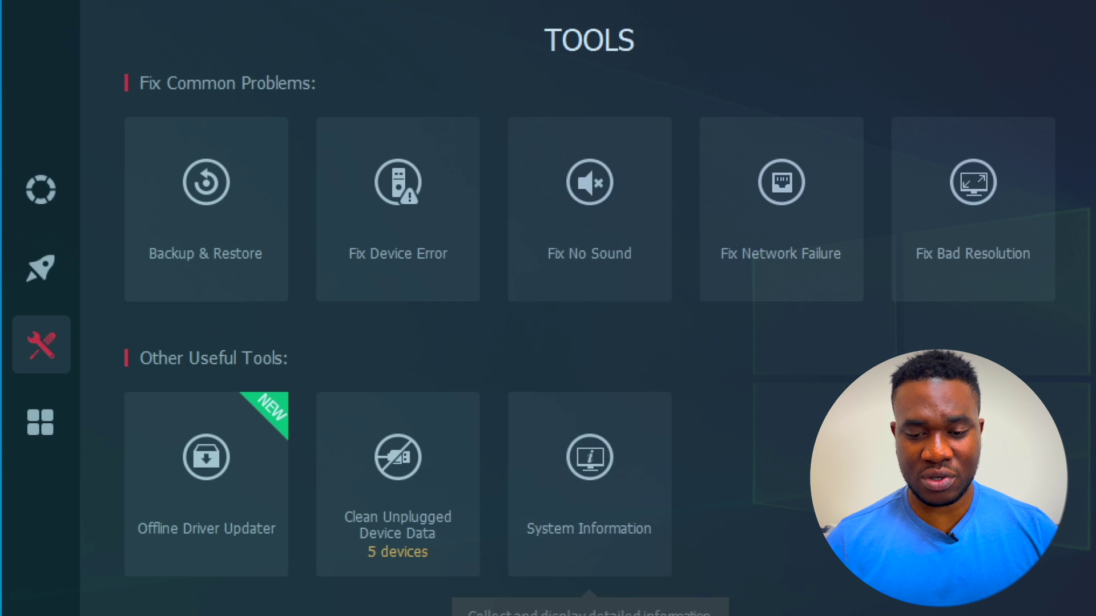
pyautogui.click(37, 423)
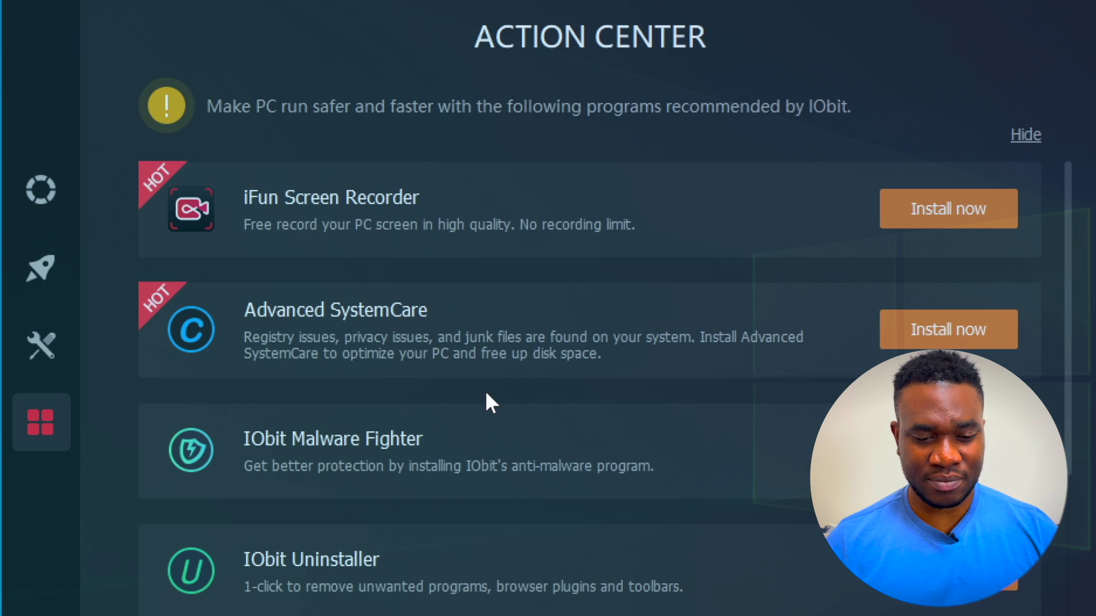
pyautogui.scroll(-3, 485, 391)
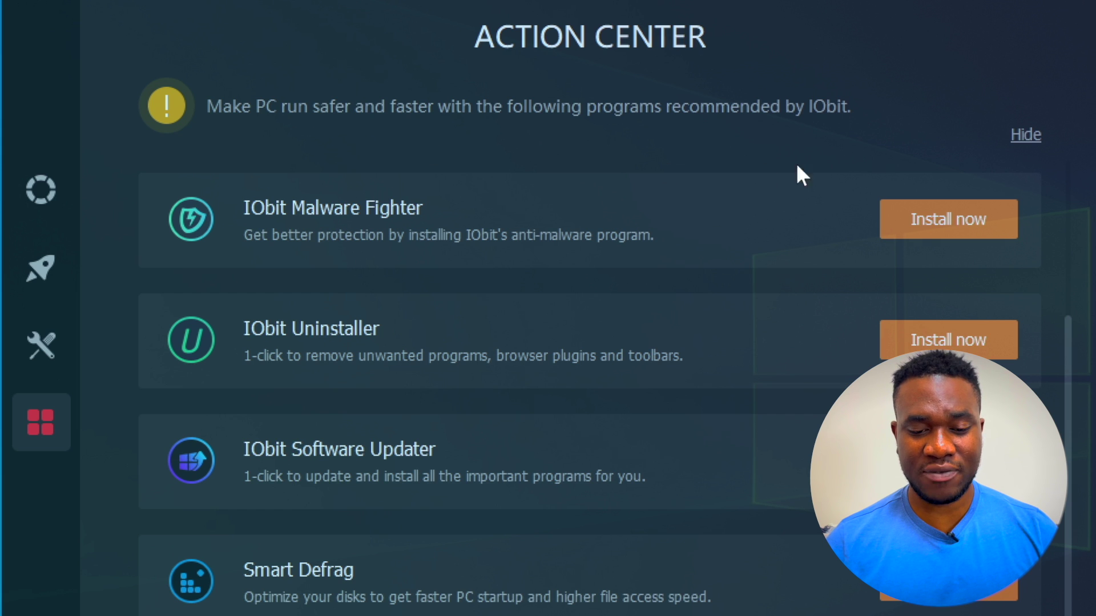
pyautogui.scroll(3, 840, 335)
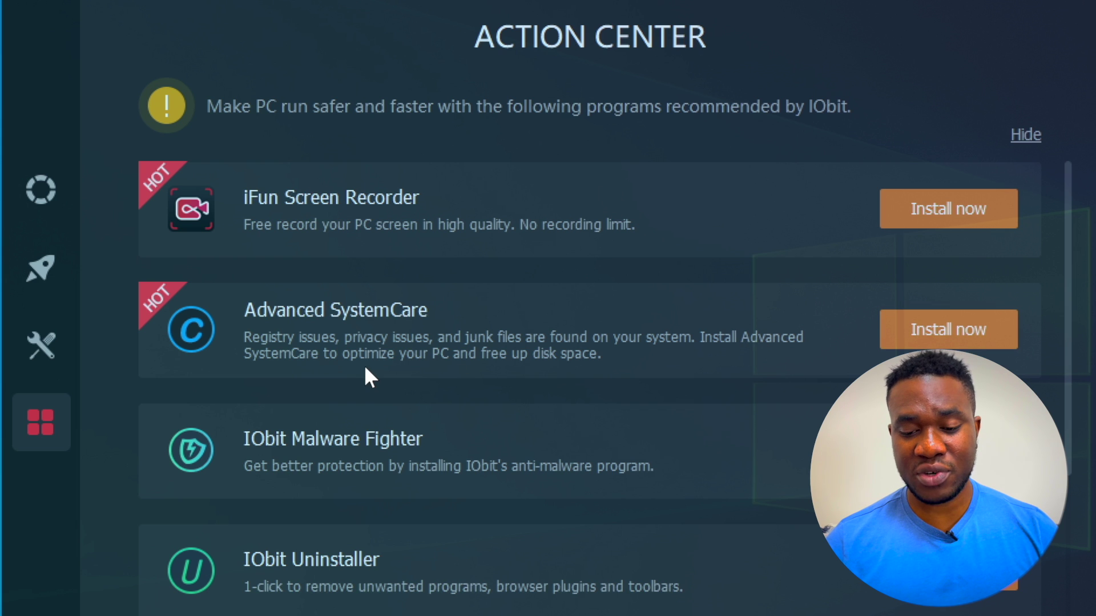
pyautogui.scroll(-3, 367, 377)
pyautogui.scroll(3, 366, 369)
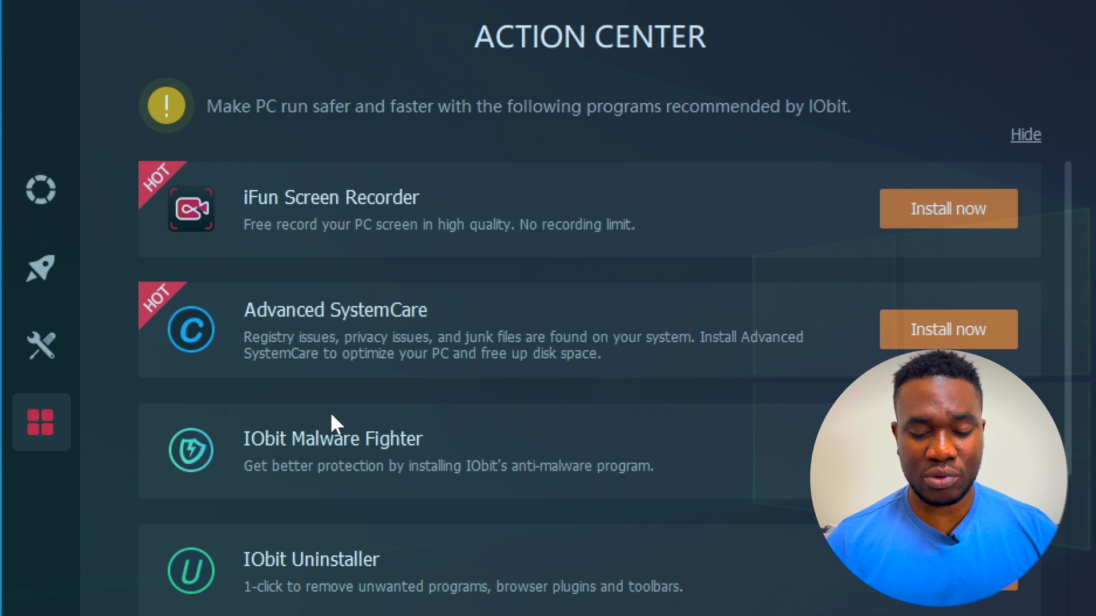
pyautogui.scroll(-3, 360, 431)
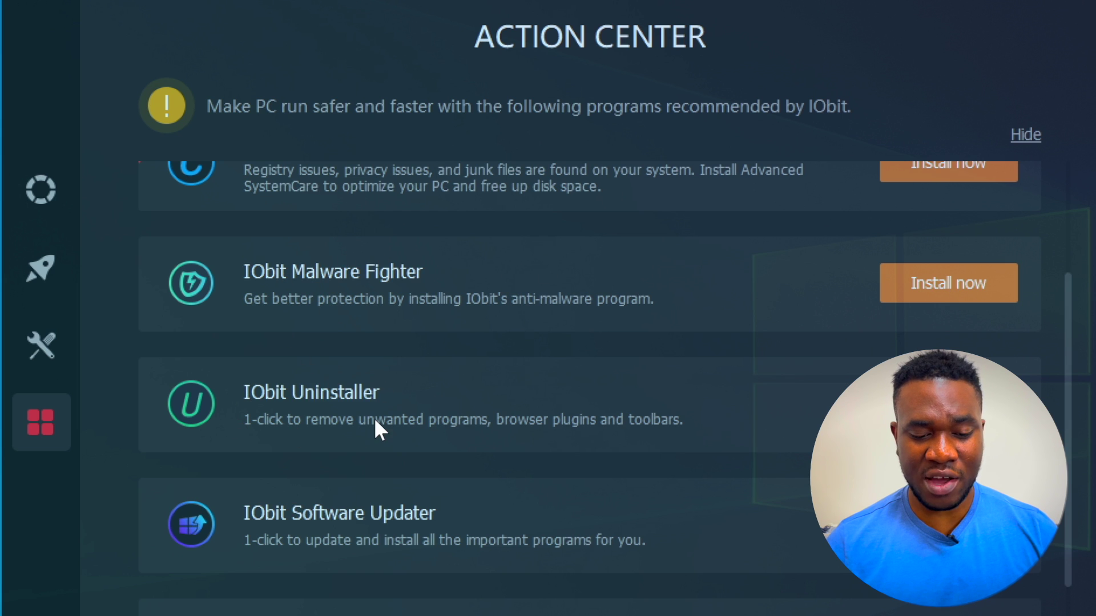
pyautogui.scroll(-1, 374, 418)
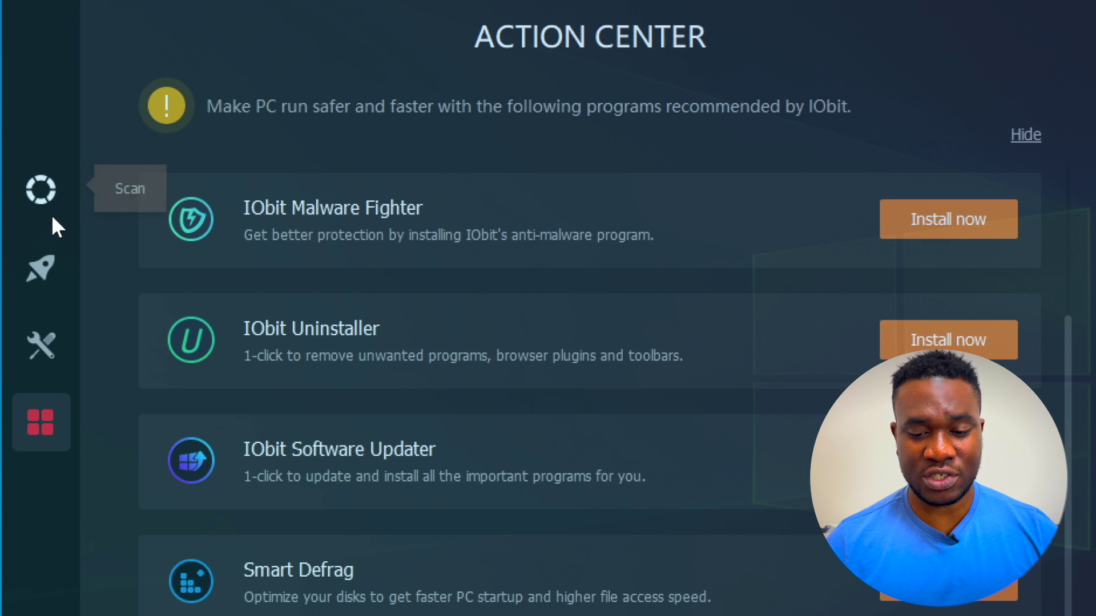
# Step: Return to the scan results and update the selected monitor driver, accepting the installation notices and enabling Windows System Restore for restore points
pyautogui.click(50, 192)
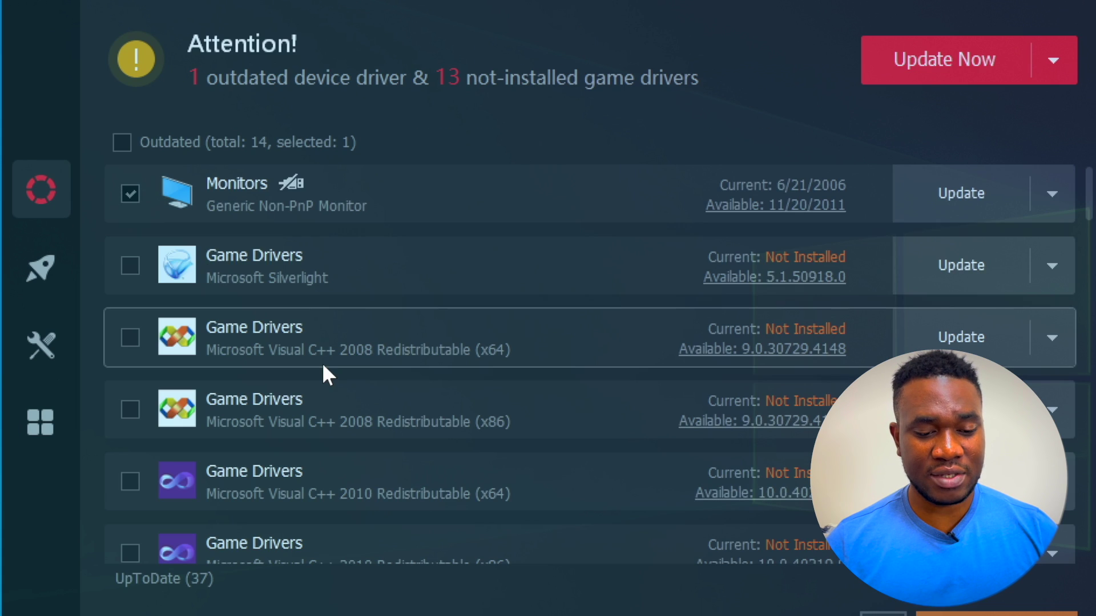
pyautogui.scroll(-10, 327, 375)
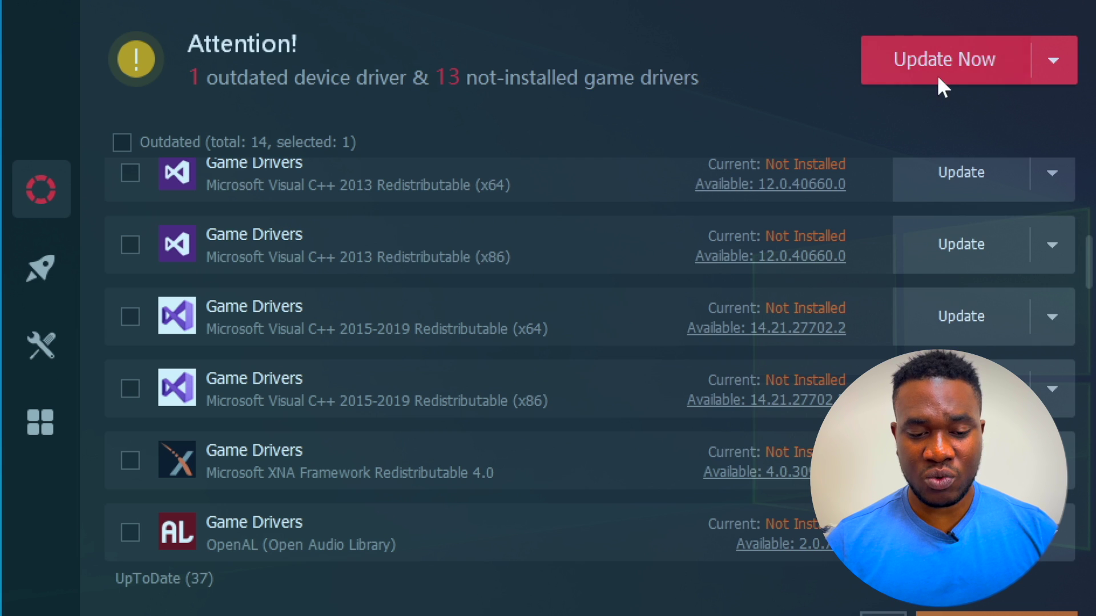
pyautogui.click(947, 63)
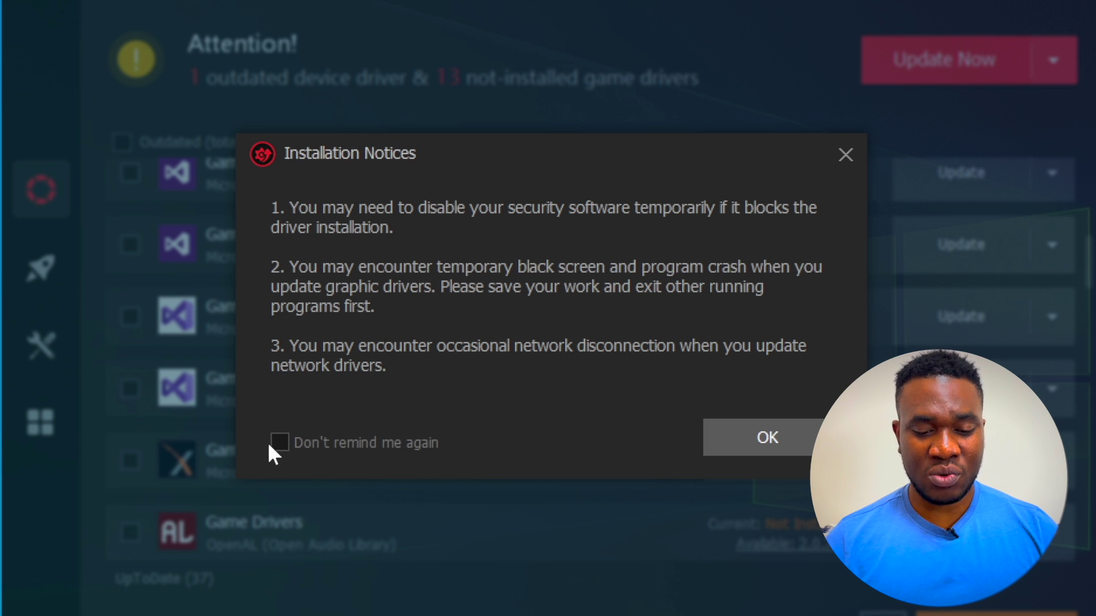
pyautogui.click(762, 436)
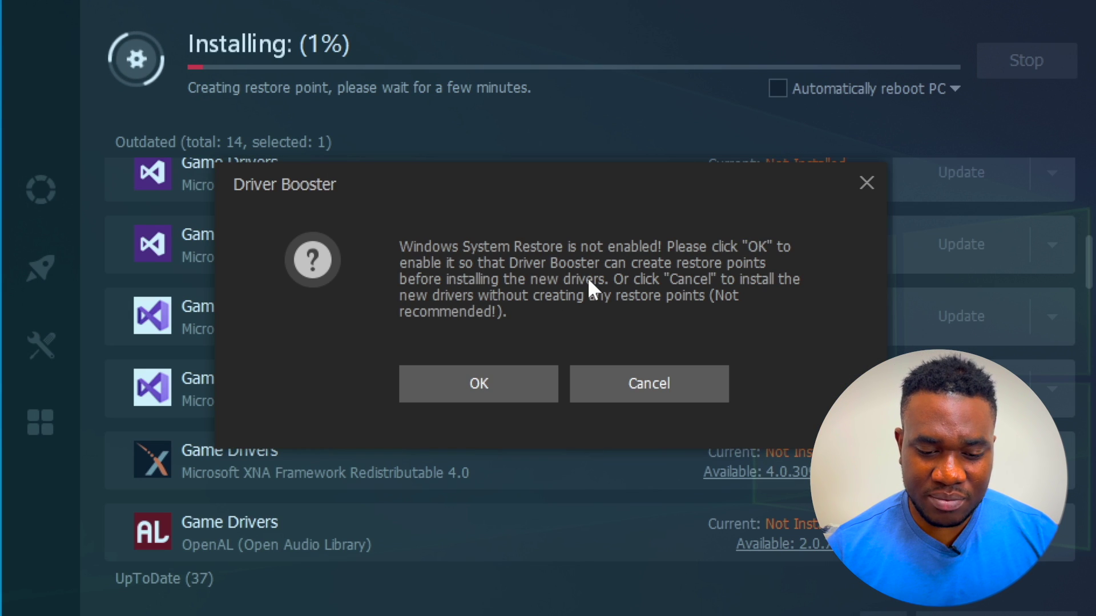
pyautogui.click(504, 386)
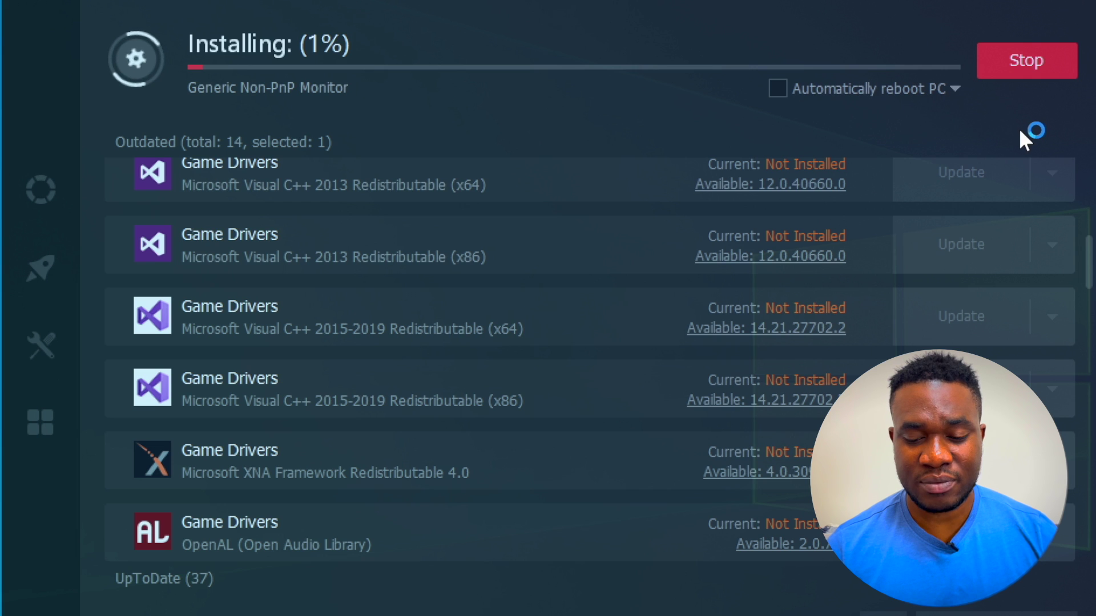
# Step: Try to cancel the running update of the Generic Non-PnP Monitor driver
pyautogui.click(1027, 60)
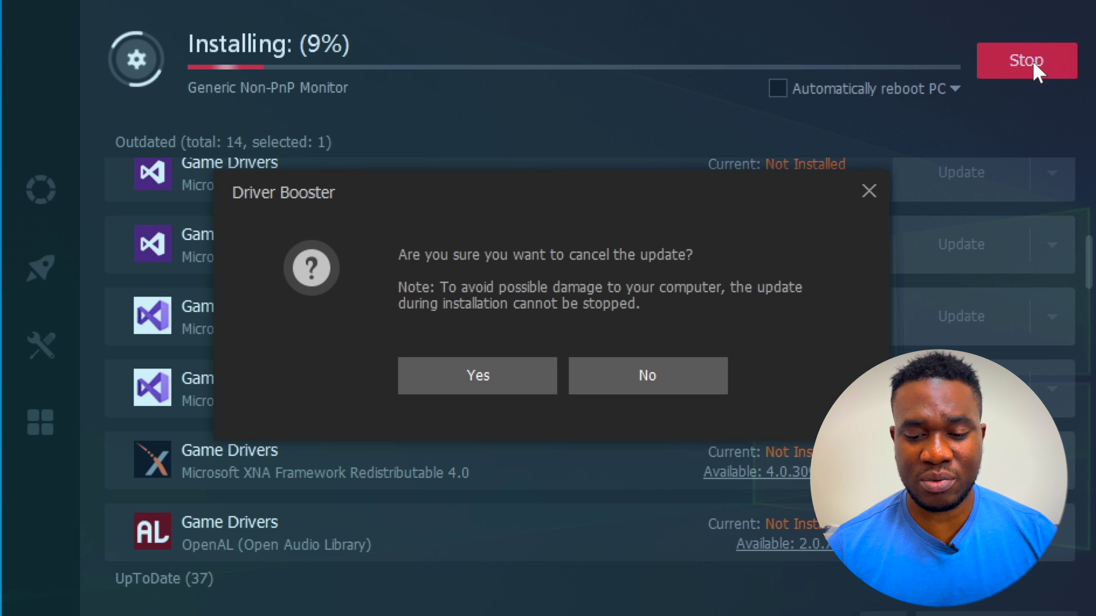
pyautogui.click(535, 380)
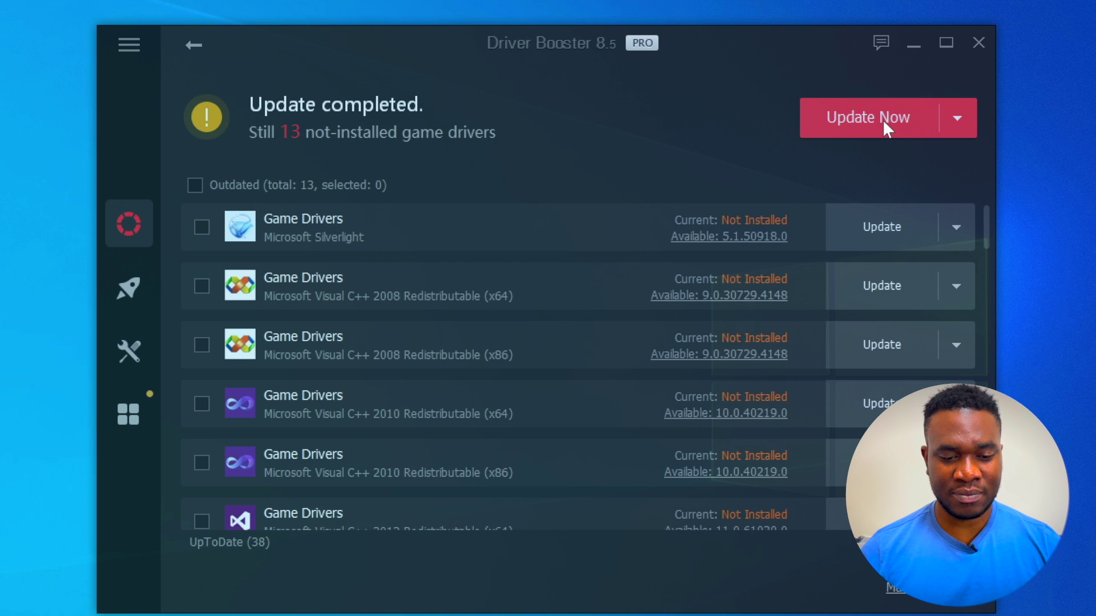
# Step: Turn on Auto Update in the driver update options and close them
pyautogui.click(970, 116)
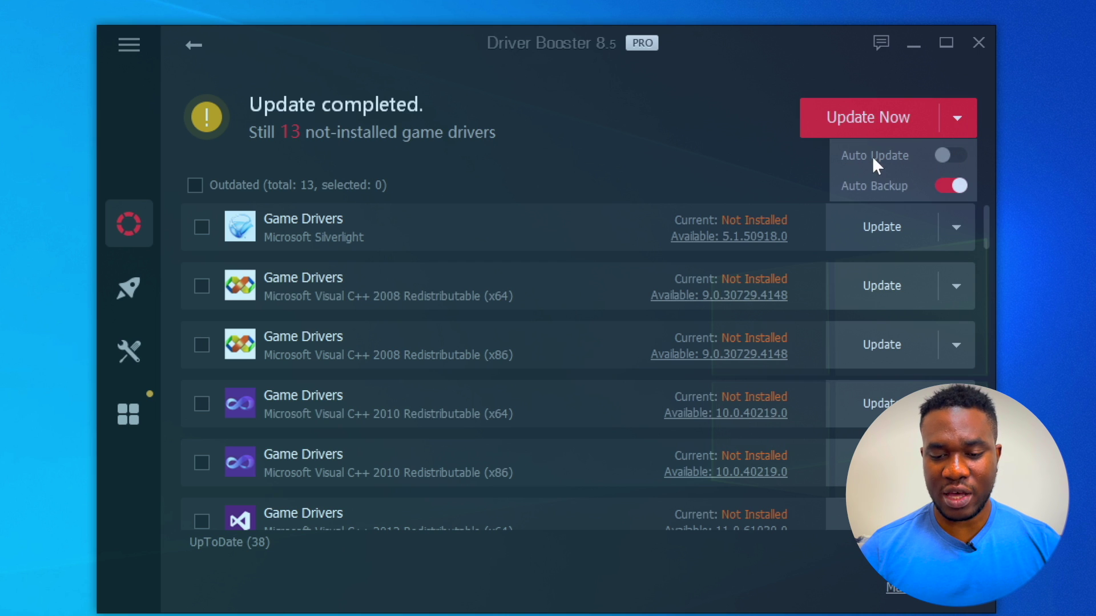
pyautogui.click(947, 157)
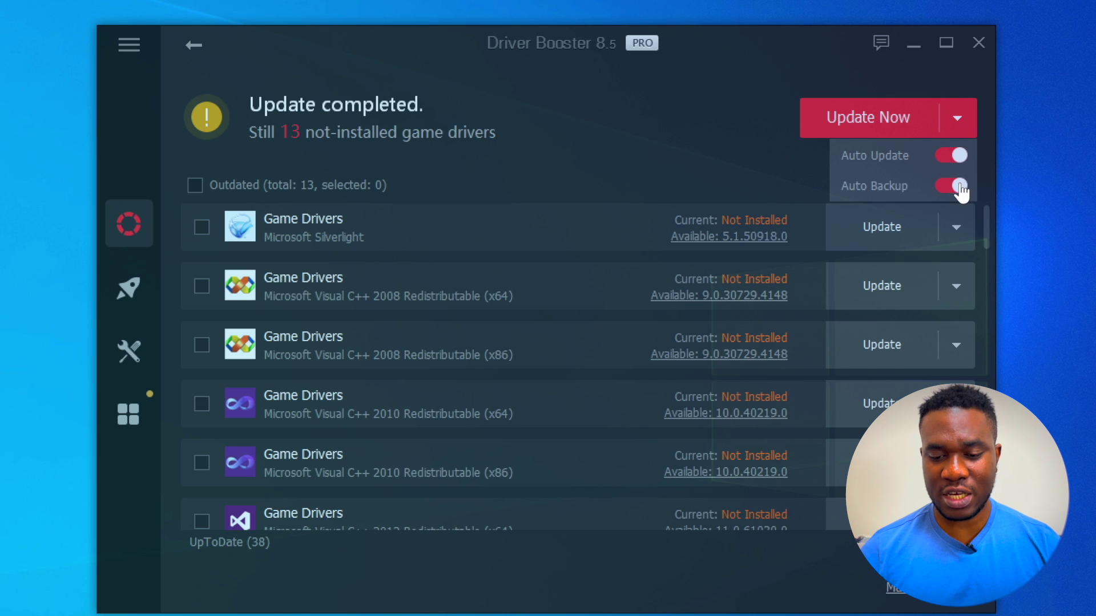
pyautogui.click(957, 162)
pyautogui.click(958, 162)
pyautogui.click(745, 156)
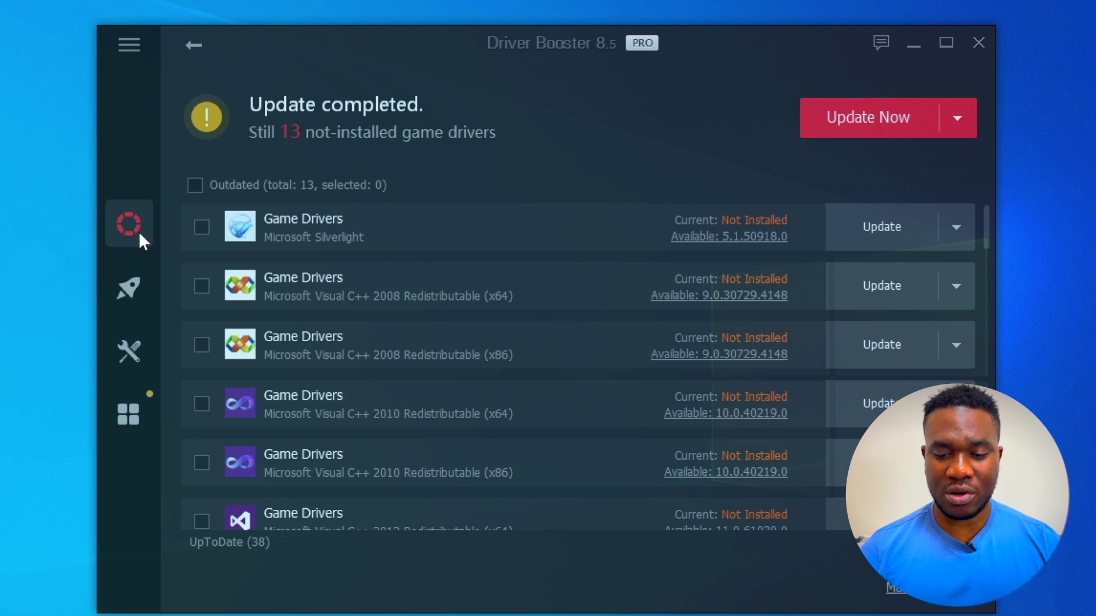
# Step: Turn on Game Boost to stop unnecessary apps and services for a better gaming experience
pyautogui.click(128, 289)
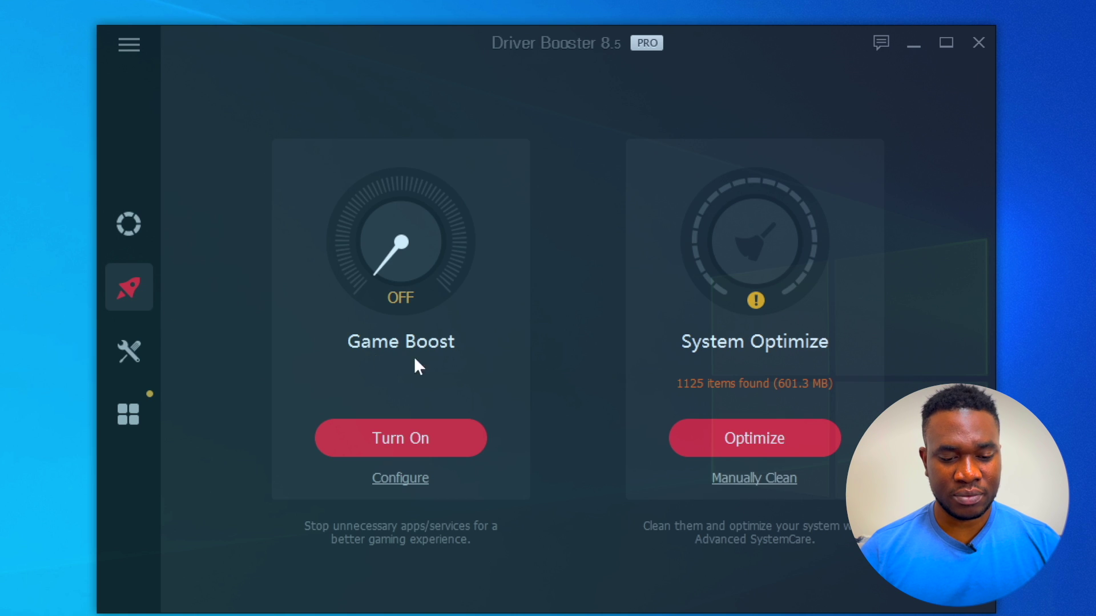
pyautogui.click(399, 438)
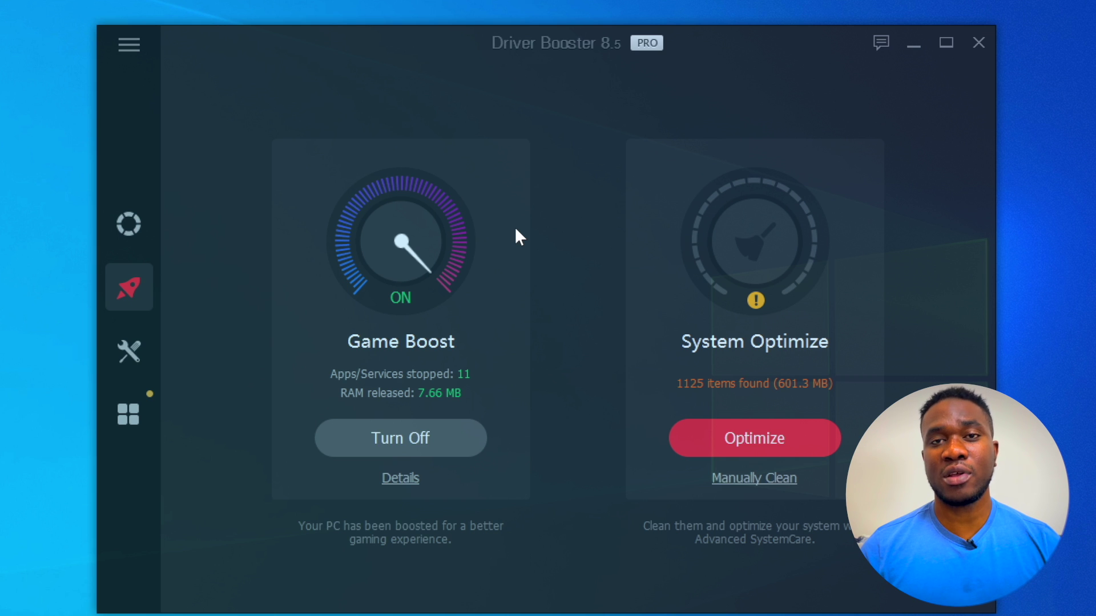
# Step: Look over the Tools and Action Center pages, then review the program settings, including Drivers, Scheduler, Silent Mode, Network, Ignored and Scan
pyautogui.click(139, 340)
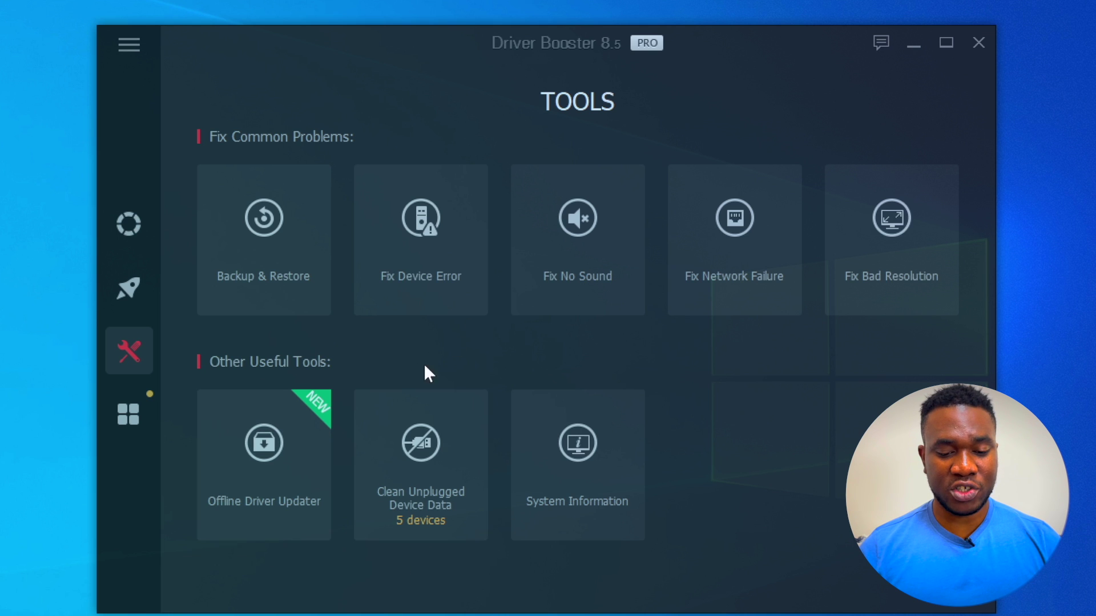
pyautogui.click(130, 414)
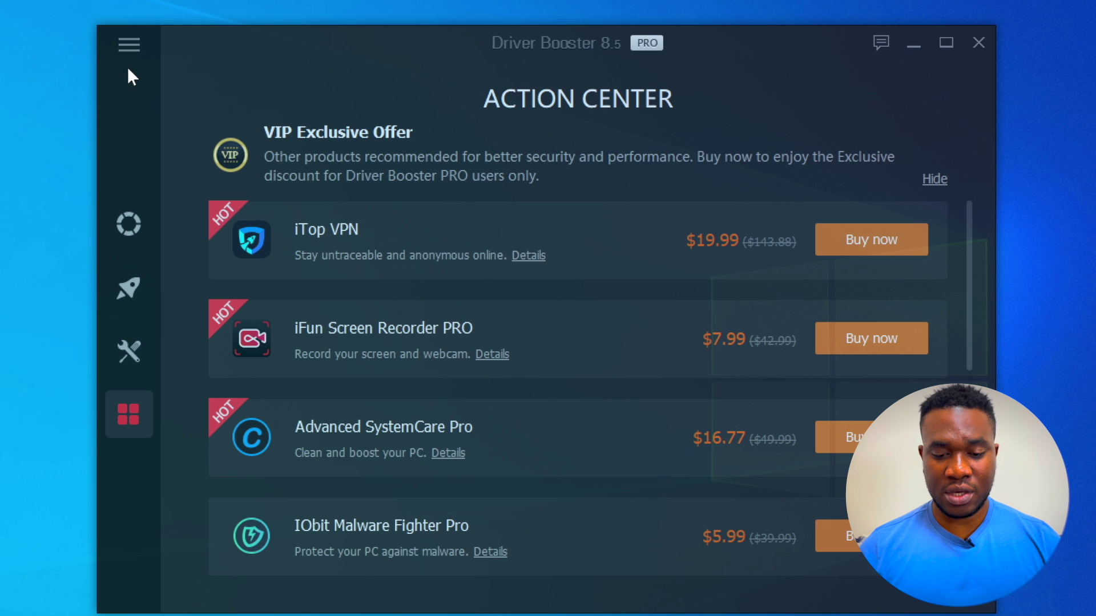
pyautogui.click(128, 48)
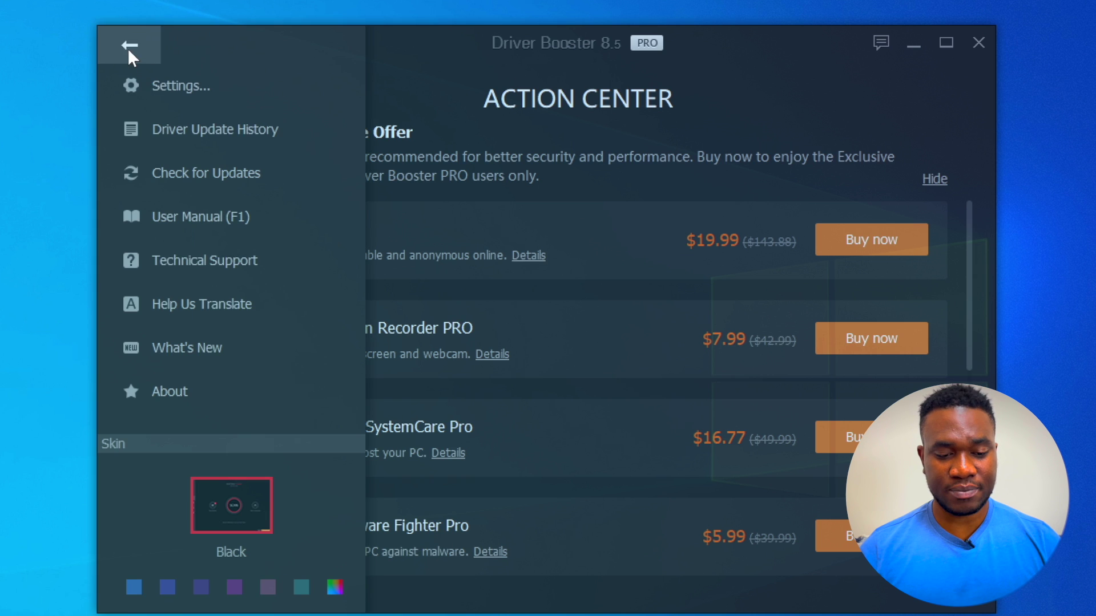
pyautogui.click(175, 88)
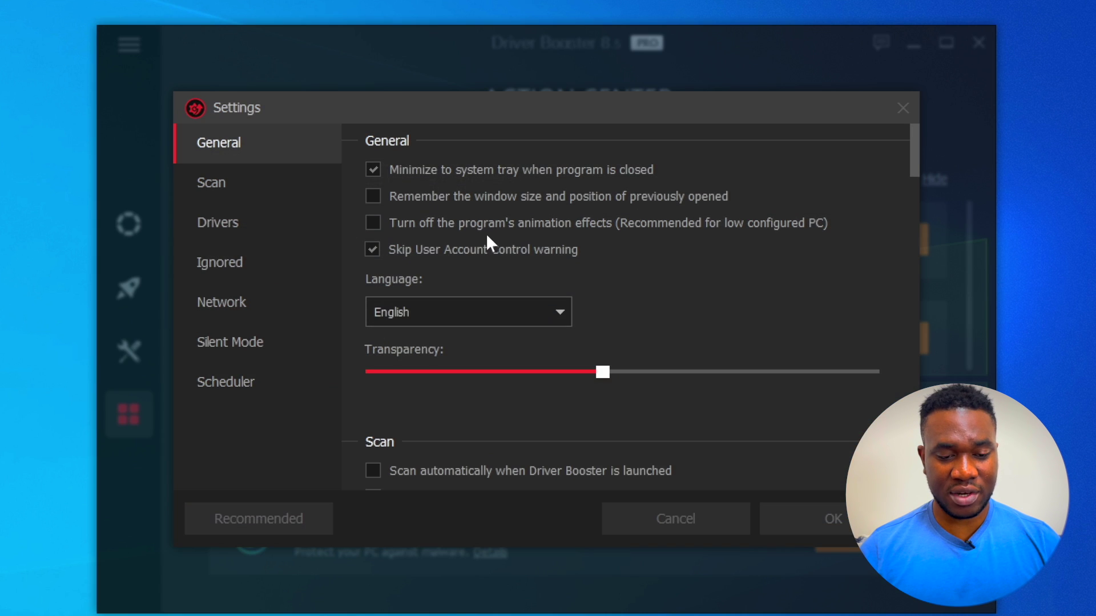
pyautogui.click(226, 222)
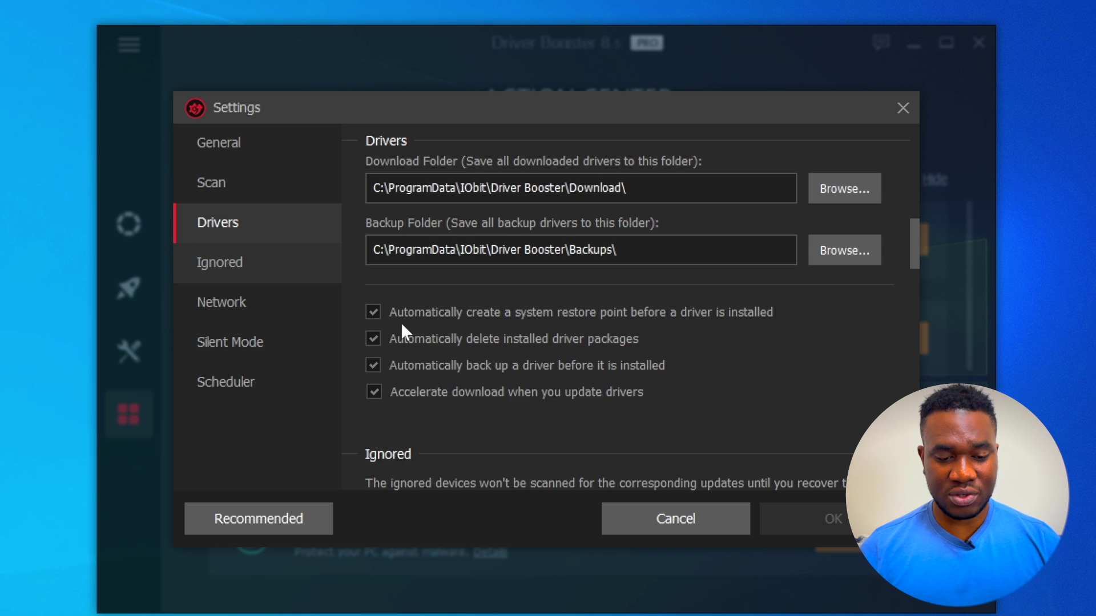
pyautogui.scroll(-5, 433, 343)
pyautogui.scroll(-6, 470, 405)
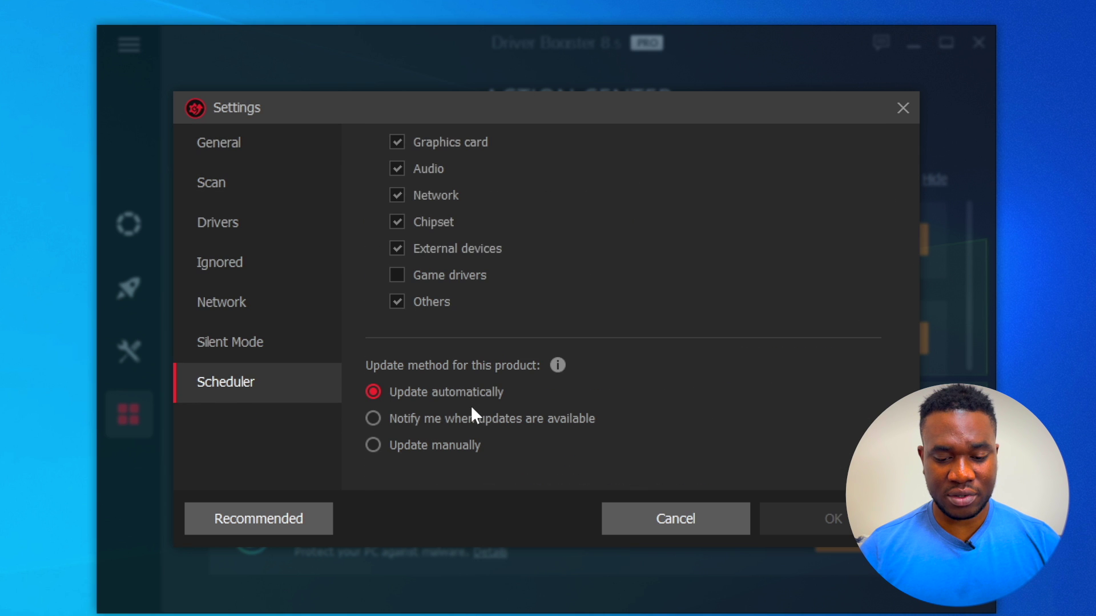
pyautogui.click(240, 348)
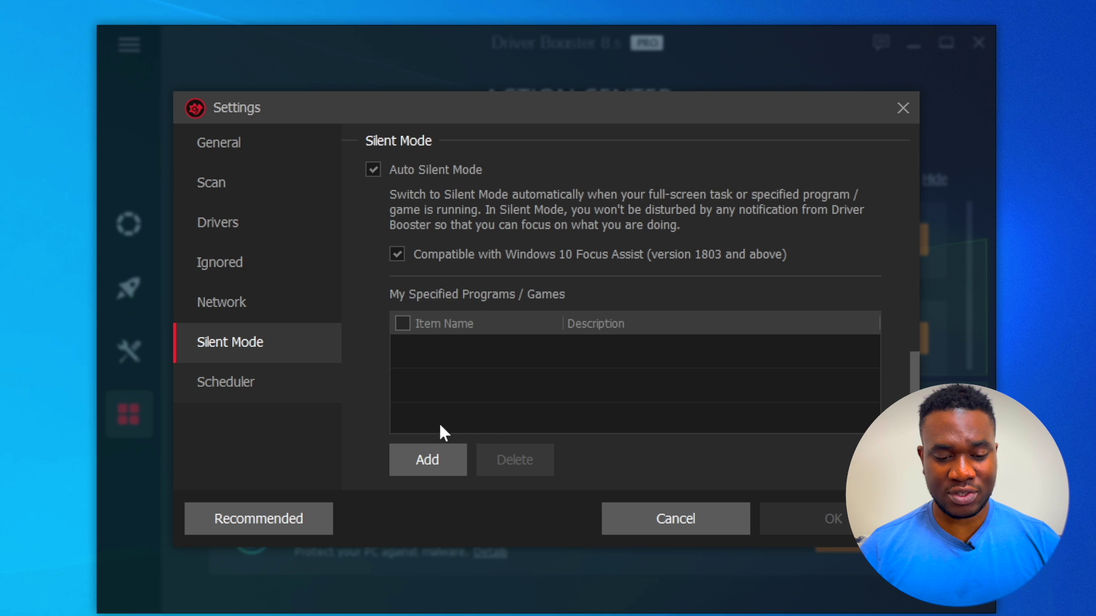
pyautogui.click(229, 300)
pyautogui.click(227, 264)
pyautogui.click(225, 219)
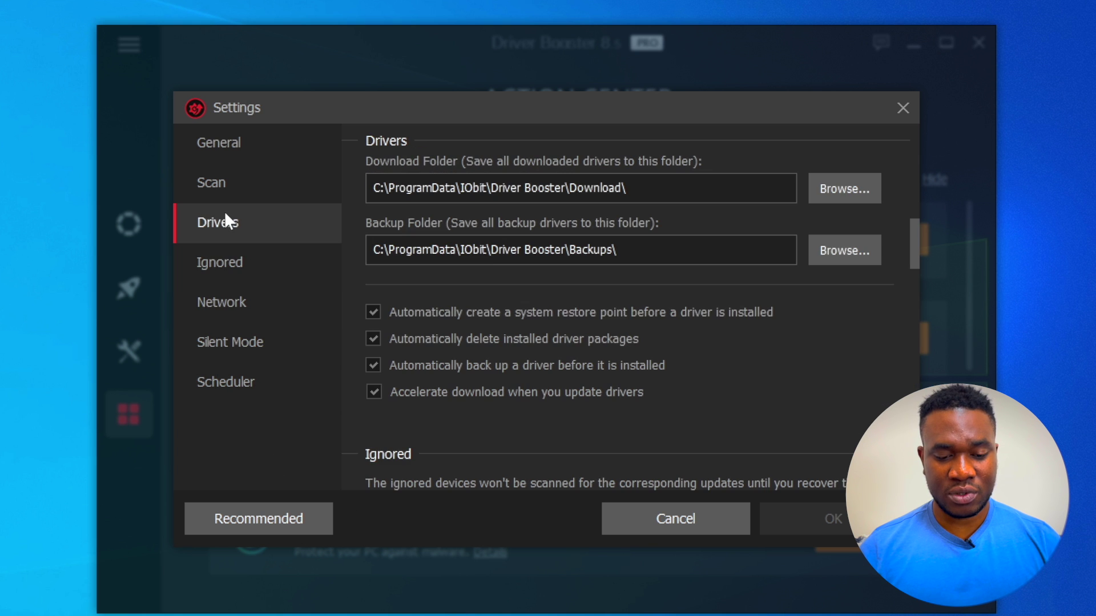
pyautogui.click(226, 177)
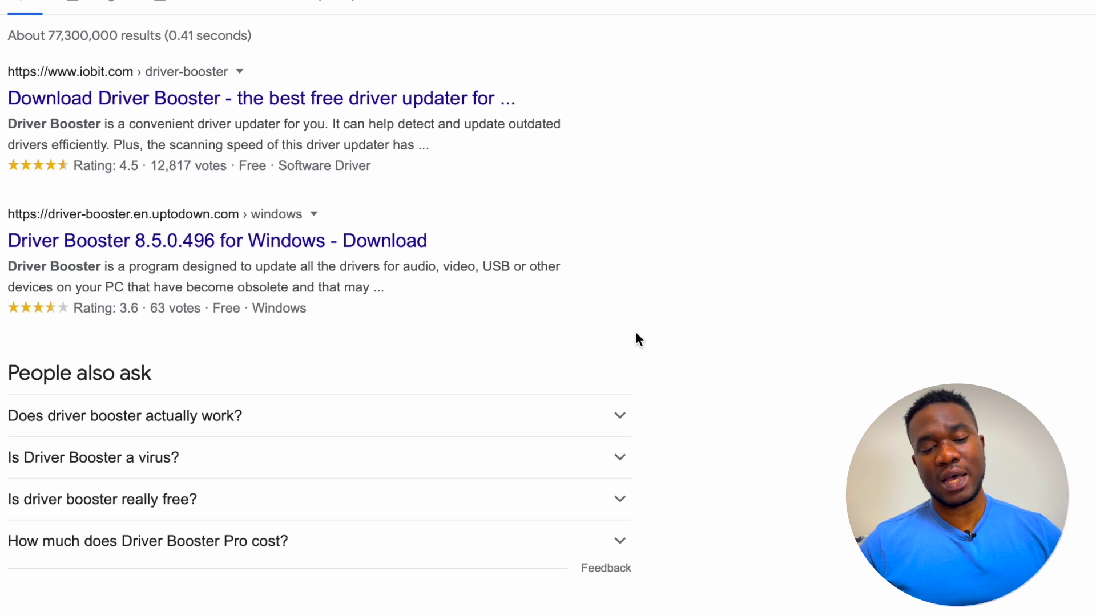
# Step: Switch to the browser's "driver booster" search results and check the answer to "How much does Driver Booster Pro cost?", collapsing it again
pyautogui.scroll(2, 636, 333)
pyautogui.scroll(-4, 636, 333)
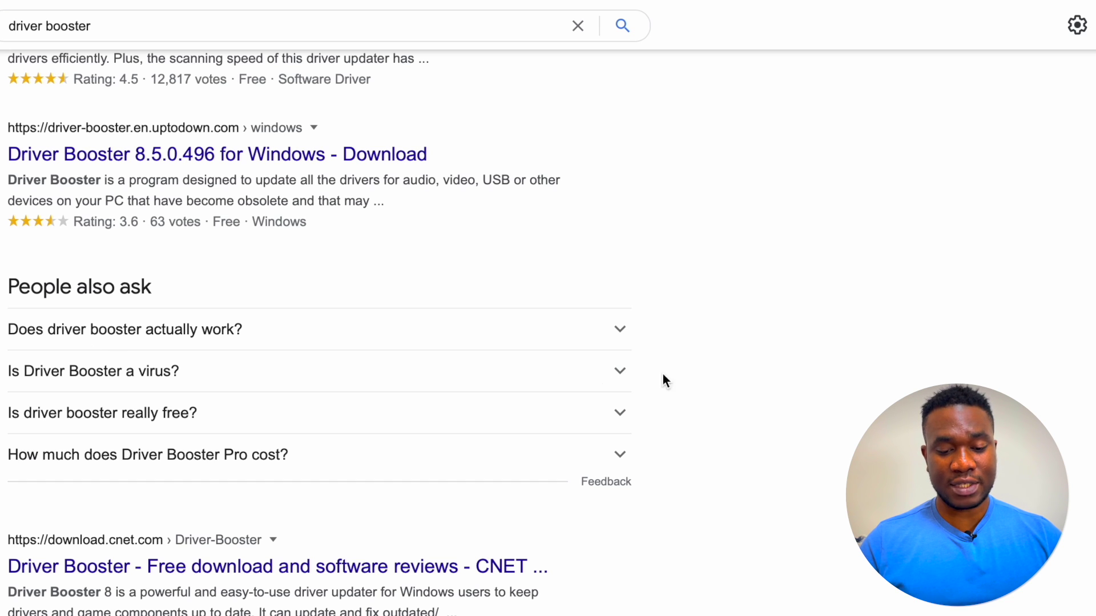
pyautogui.scroll(-1, 681, 382)
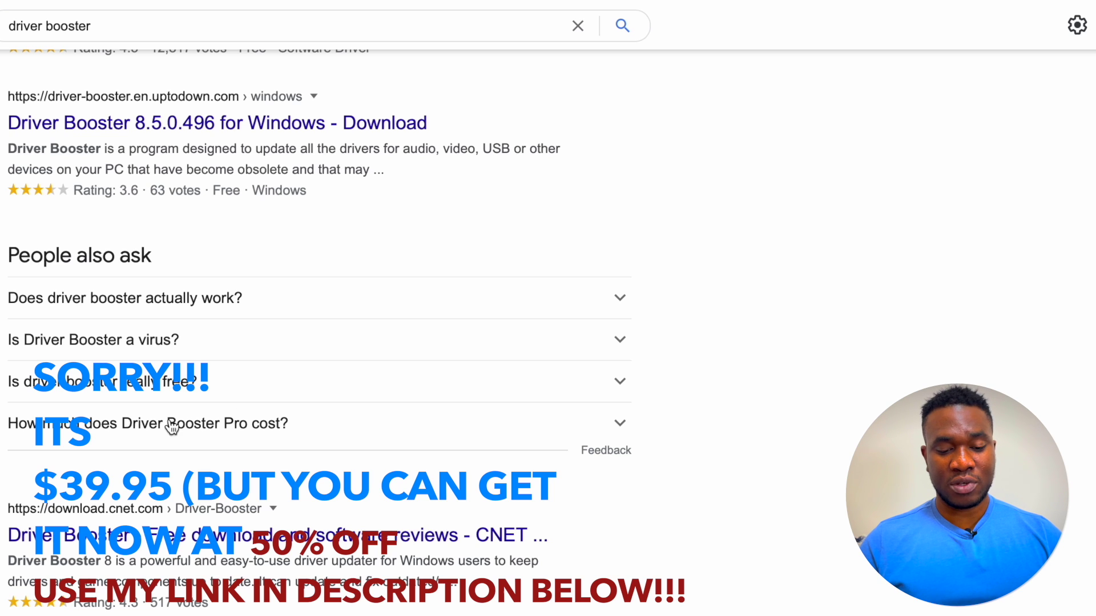
pyautogui.click(621, 427)
pyautogui.scroll(-2, 656, 577)
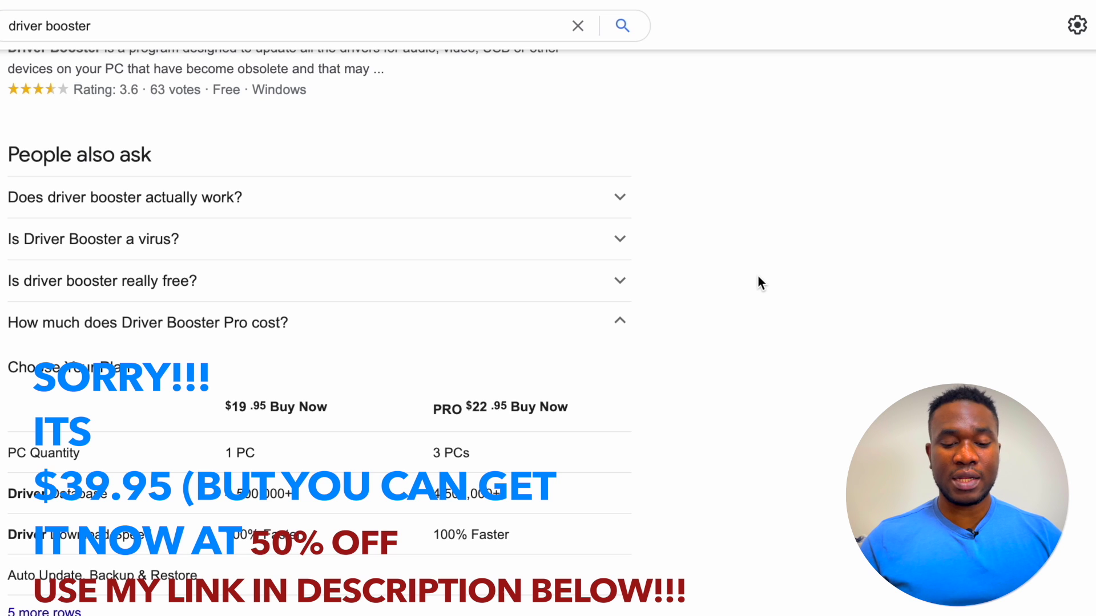
pyautogui.scroll(1, 758, 276)
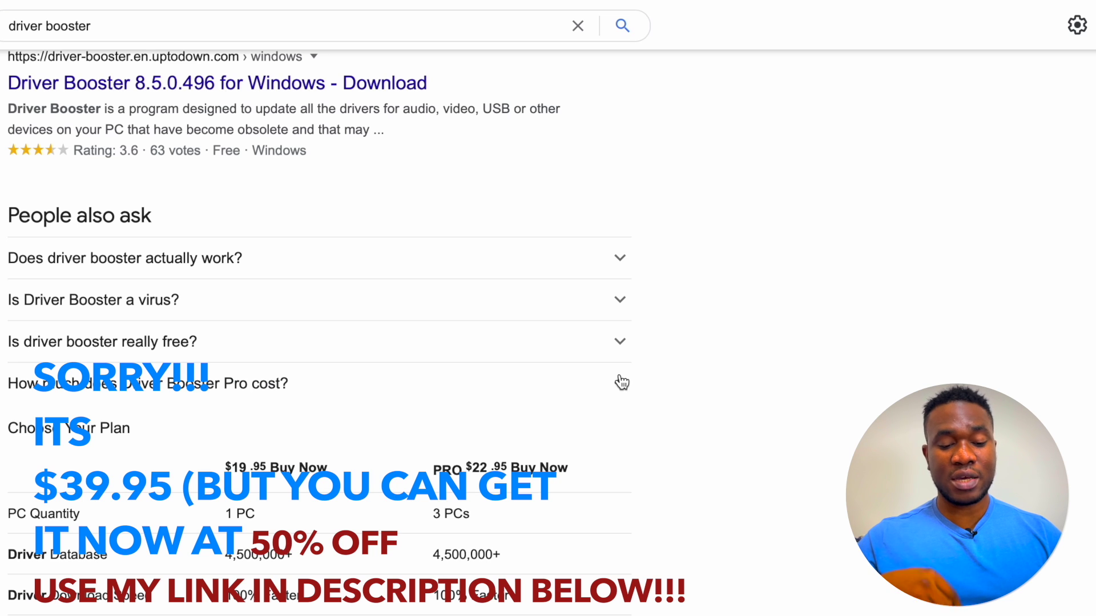
pyautogui.click(621, 382)
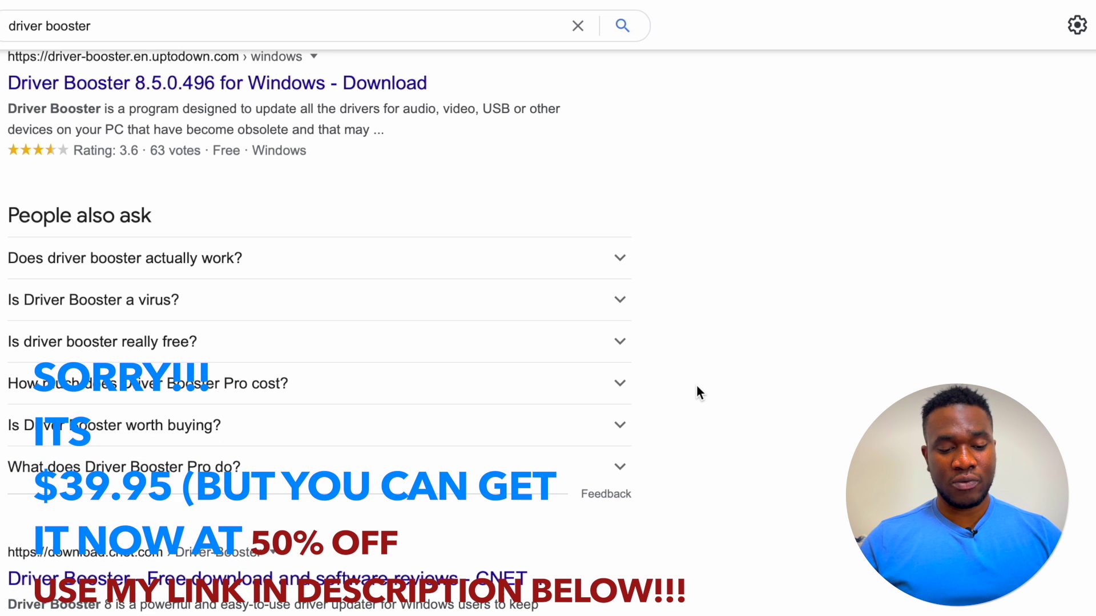